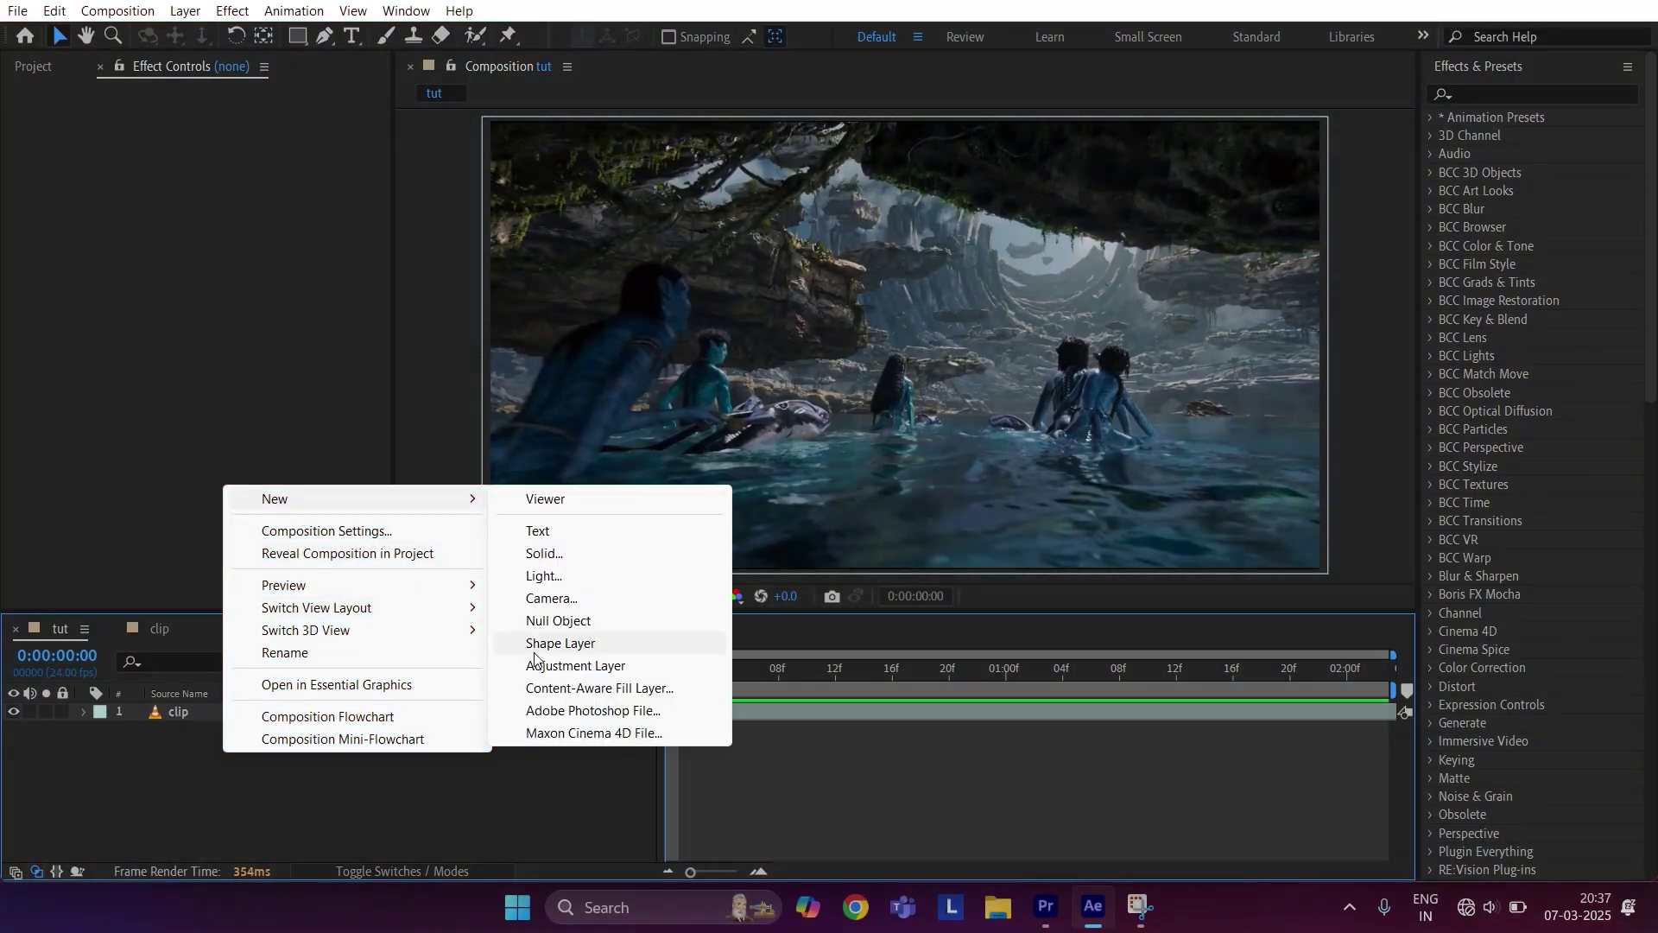
Add an adjustment layer with S_Sharpen: amp 0.5, small detail 3, luma 0.5.
{"action": "left_click", "coordinate": [558, 665]}
{"action": "left_click", "coordinate": [1499, 93]}
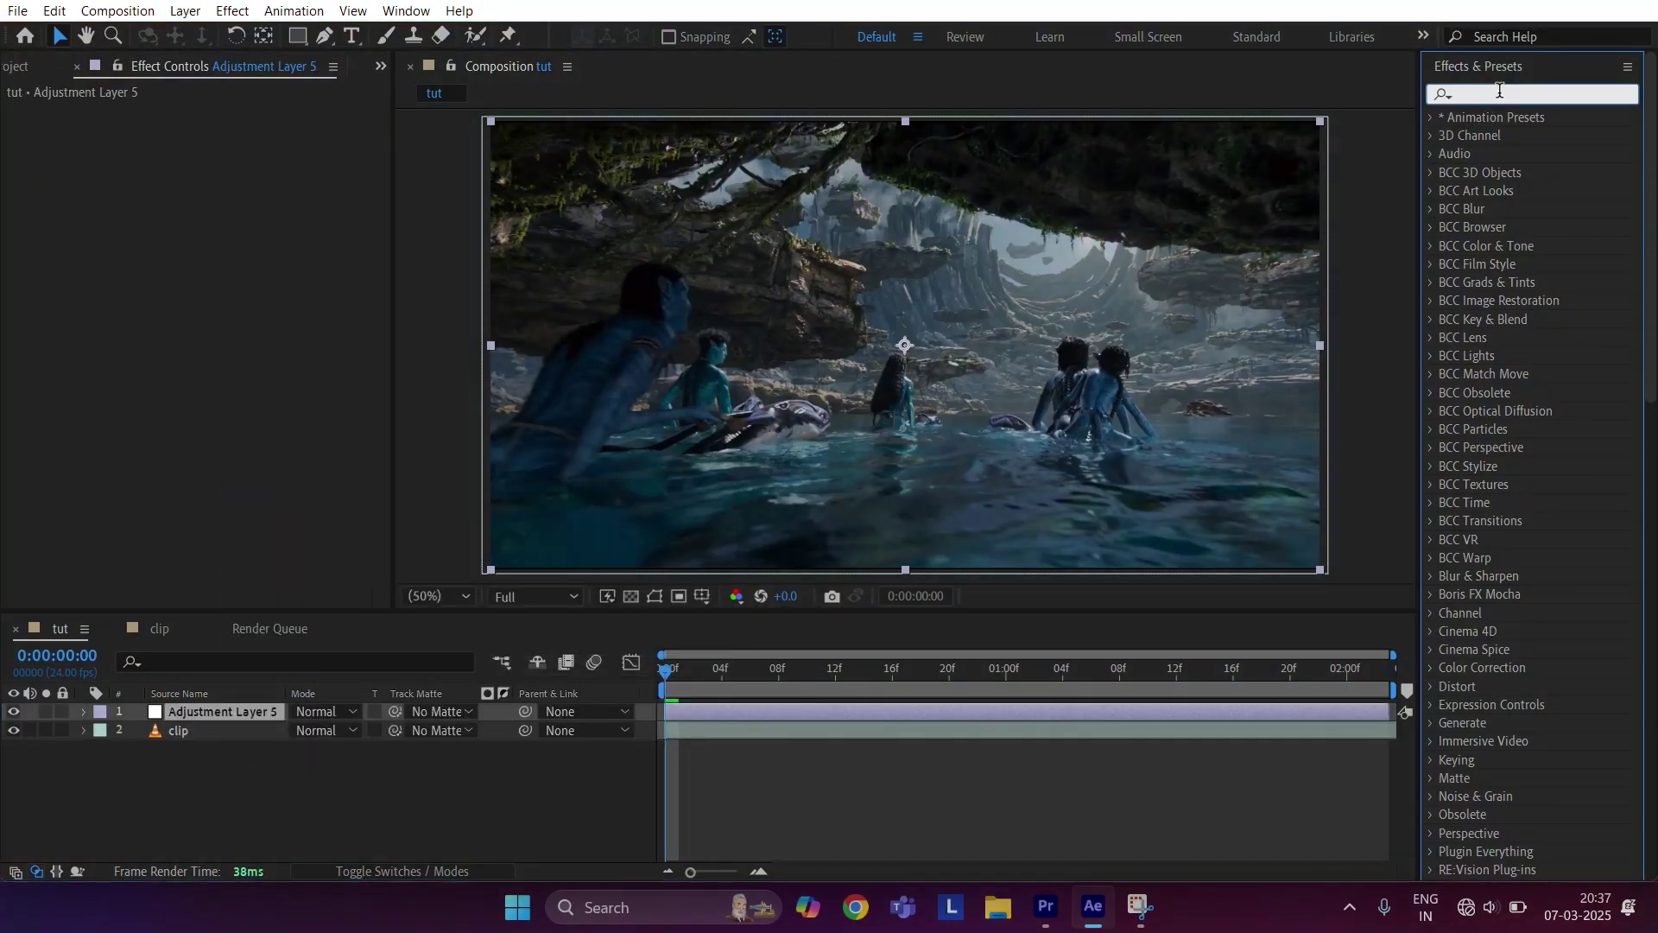
{"action": "type", "text": "sharpen"}
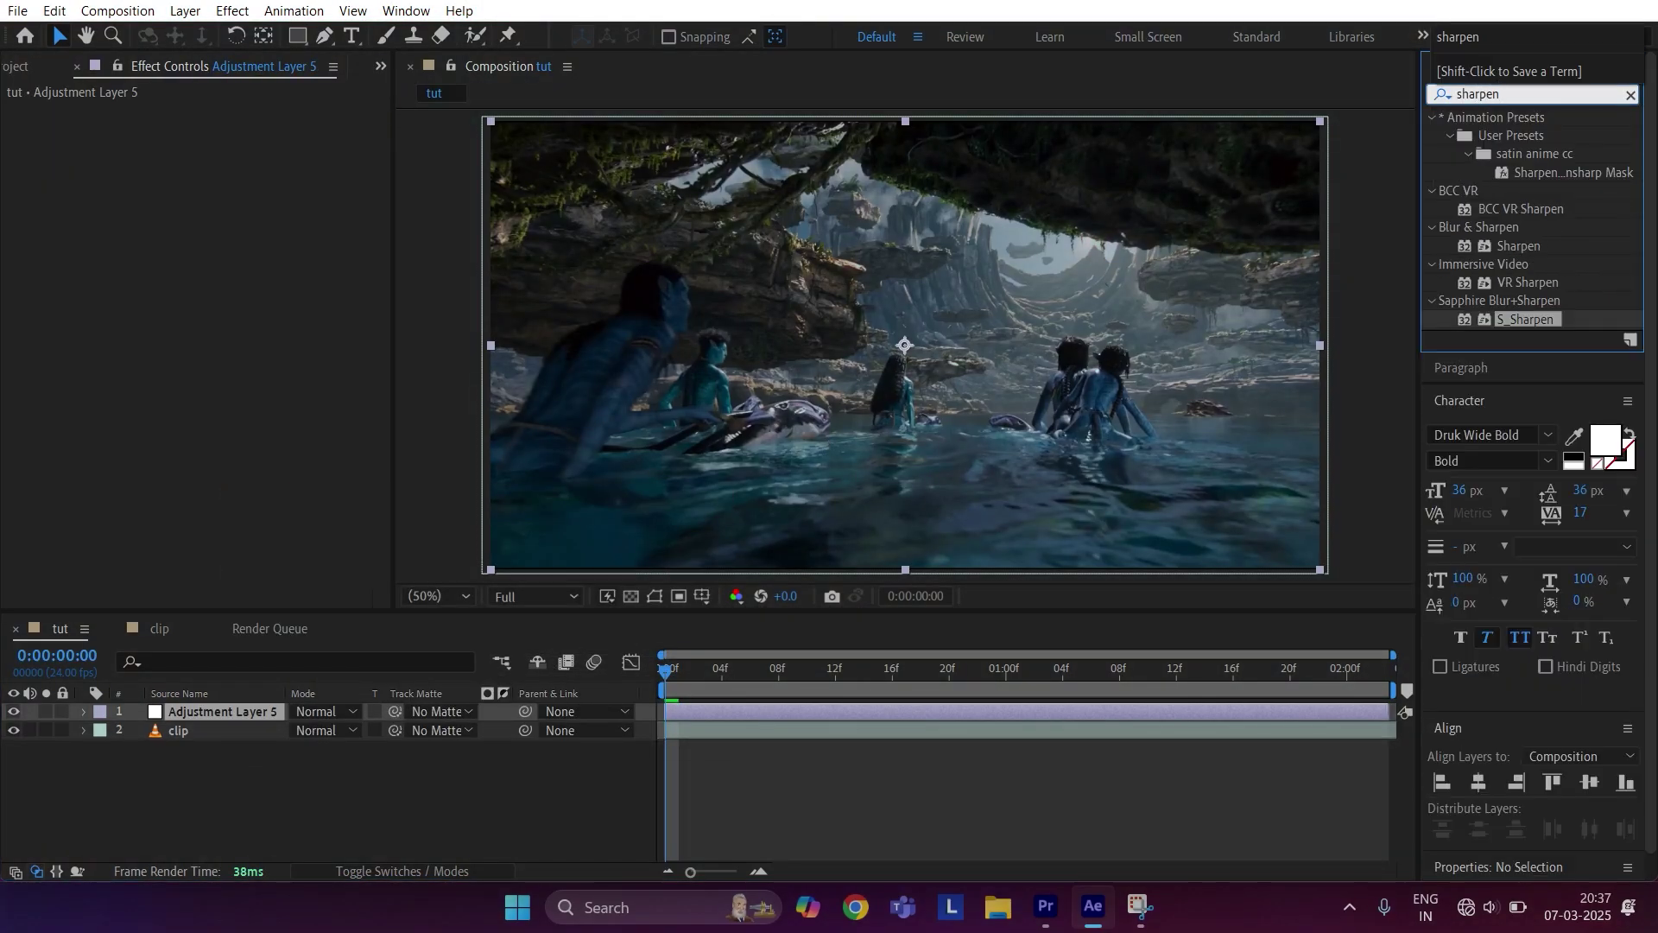
{"action": "left_click_drag", "start_coordinate": [1525, 319], "coordinate": [944, 711]}
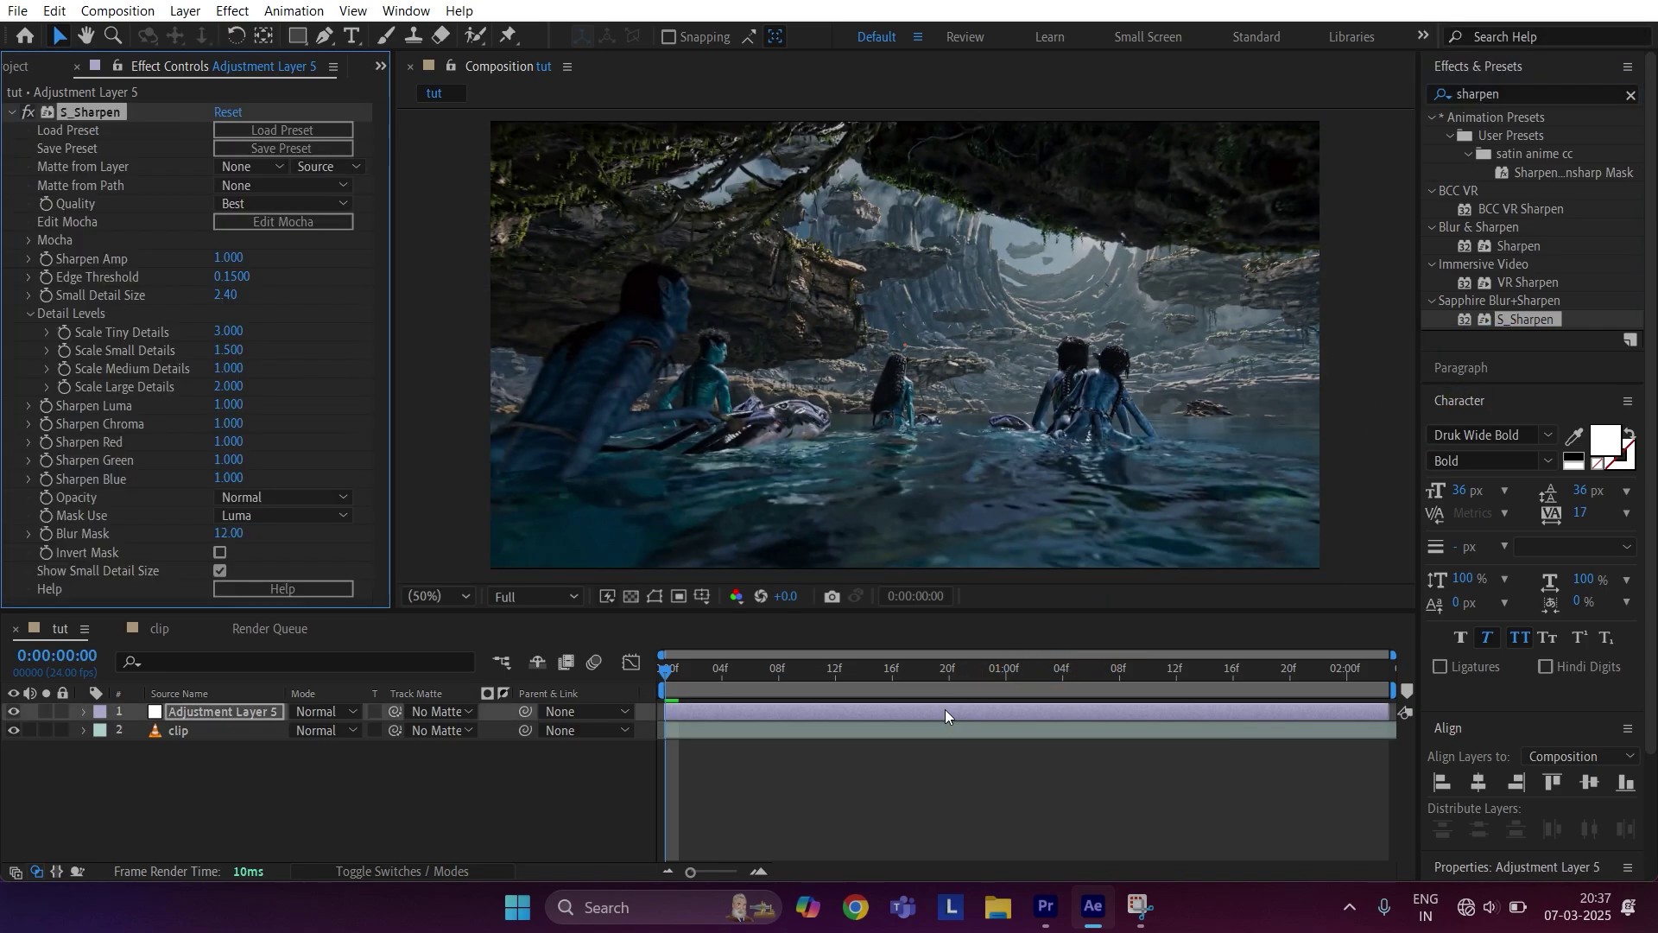
{"action": "left_click", "coordinate": [231, 258]}
{"action": "type", "text": ".5"}
{"action": "left_click", "coordinate": [228, 294]}
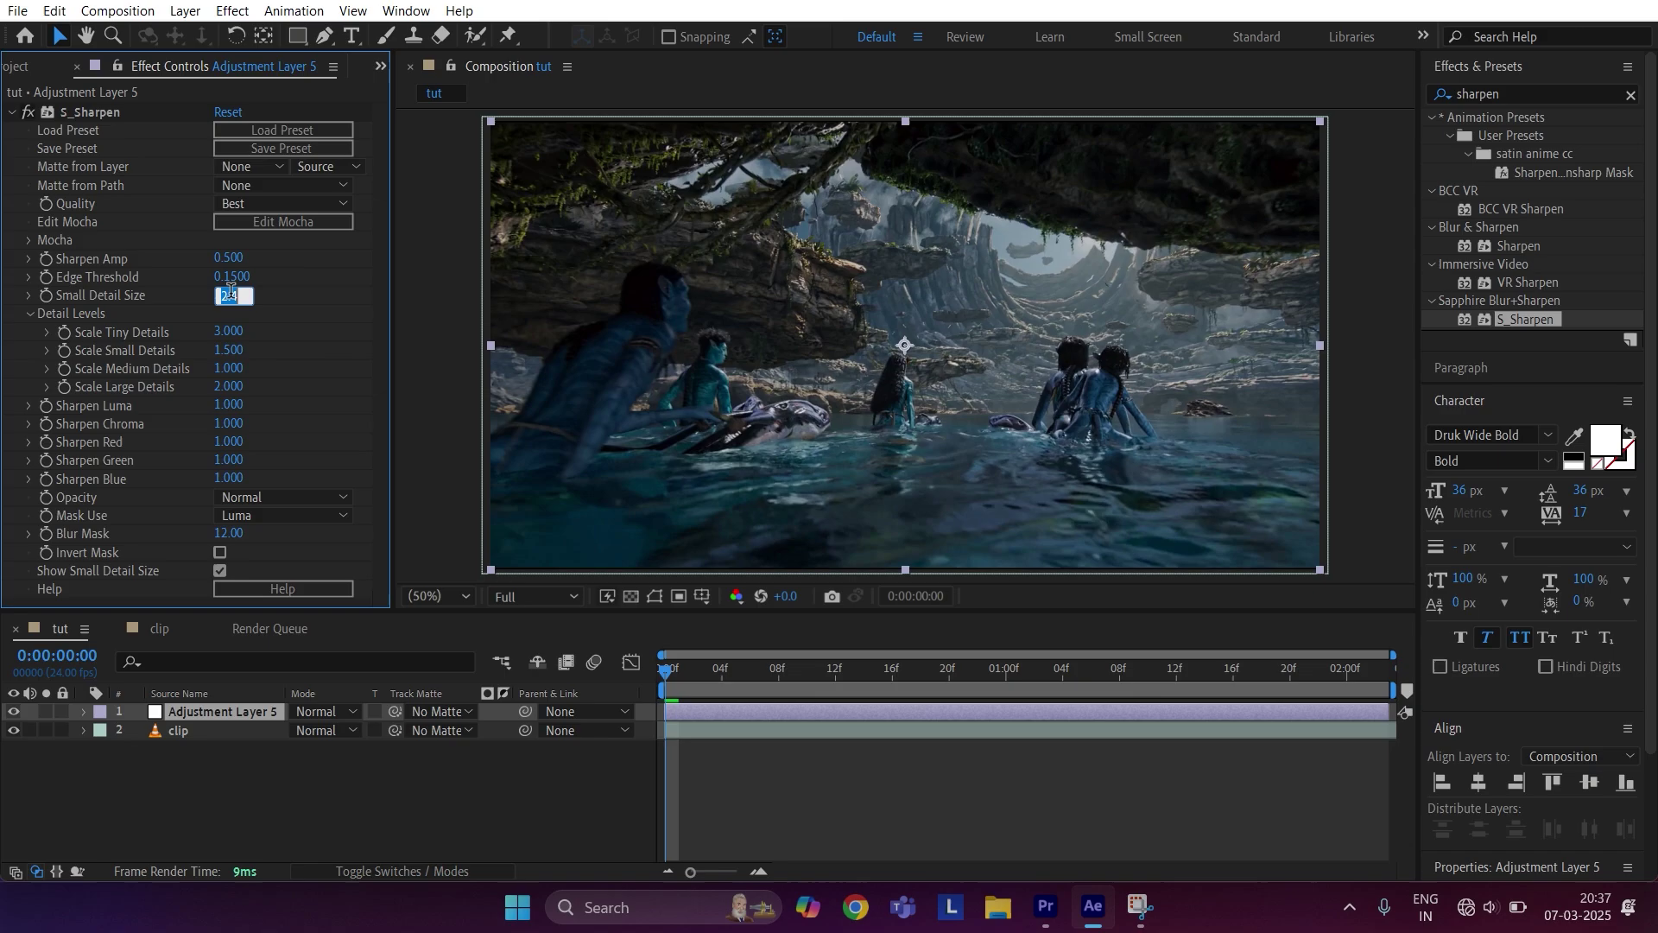
{"action": "type", "text": "3"}
{"action": "left_click", "coordinate": [230, 404]}
{"action": "type", "text": ".5"}
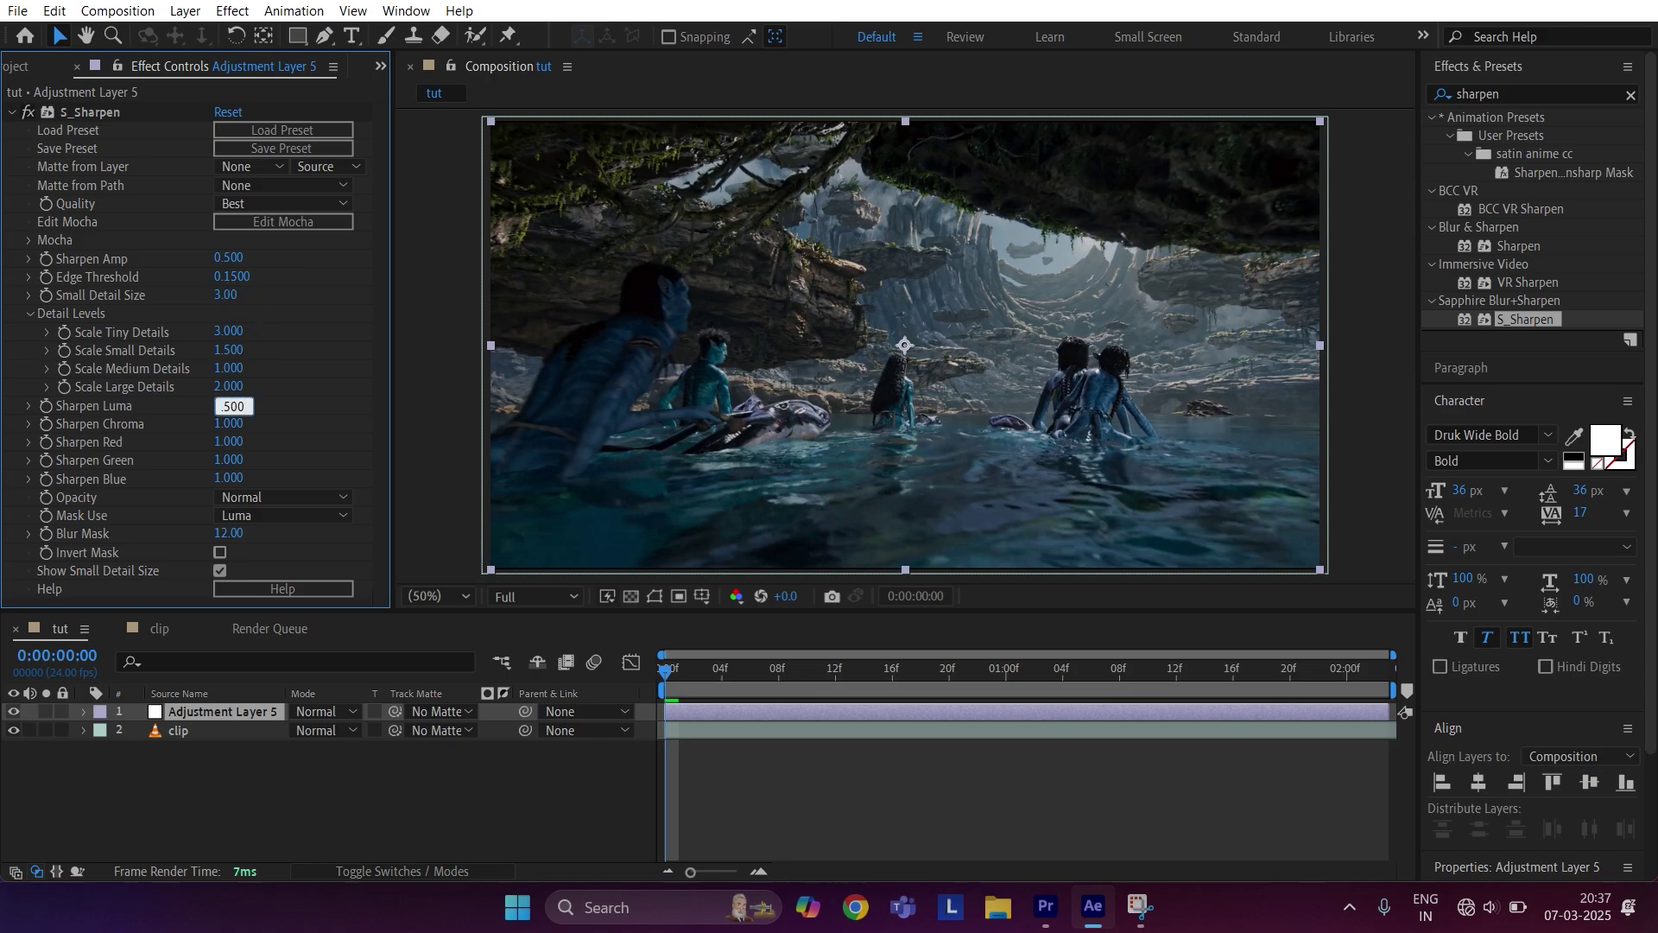
{"action": "key", "text": "Return"}
{"action": "left_click", "coordinate": [16, 115]}
Add Unsharp Mask to the adjustment layer with amount 20 and radius 30.
{"action": "left_click", "coordinate": [1490, 95]}
{"action": "type", "text": "un"}
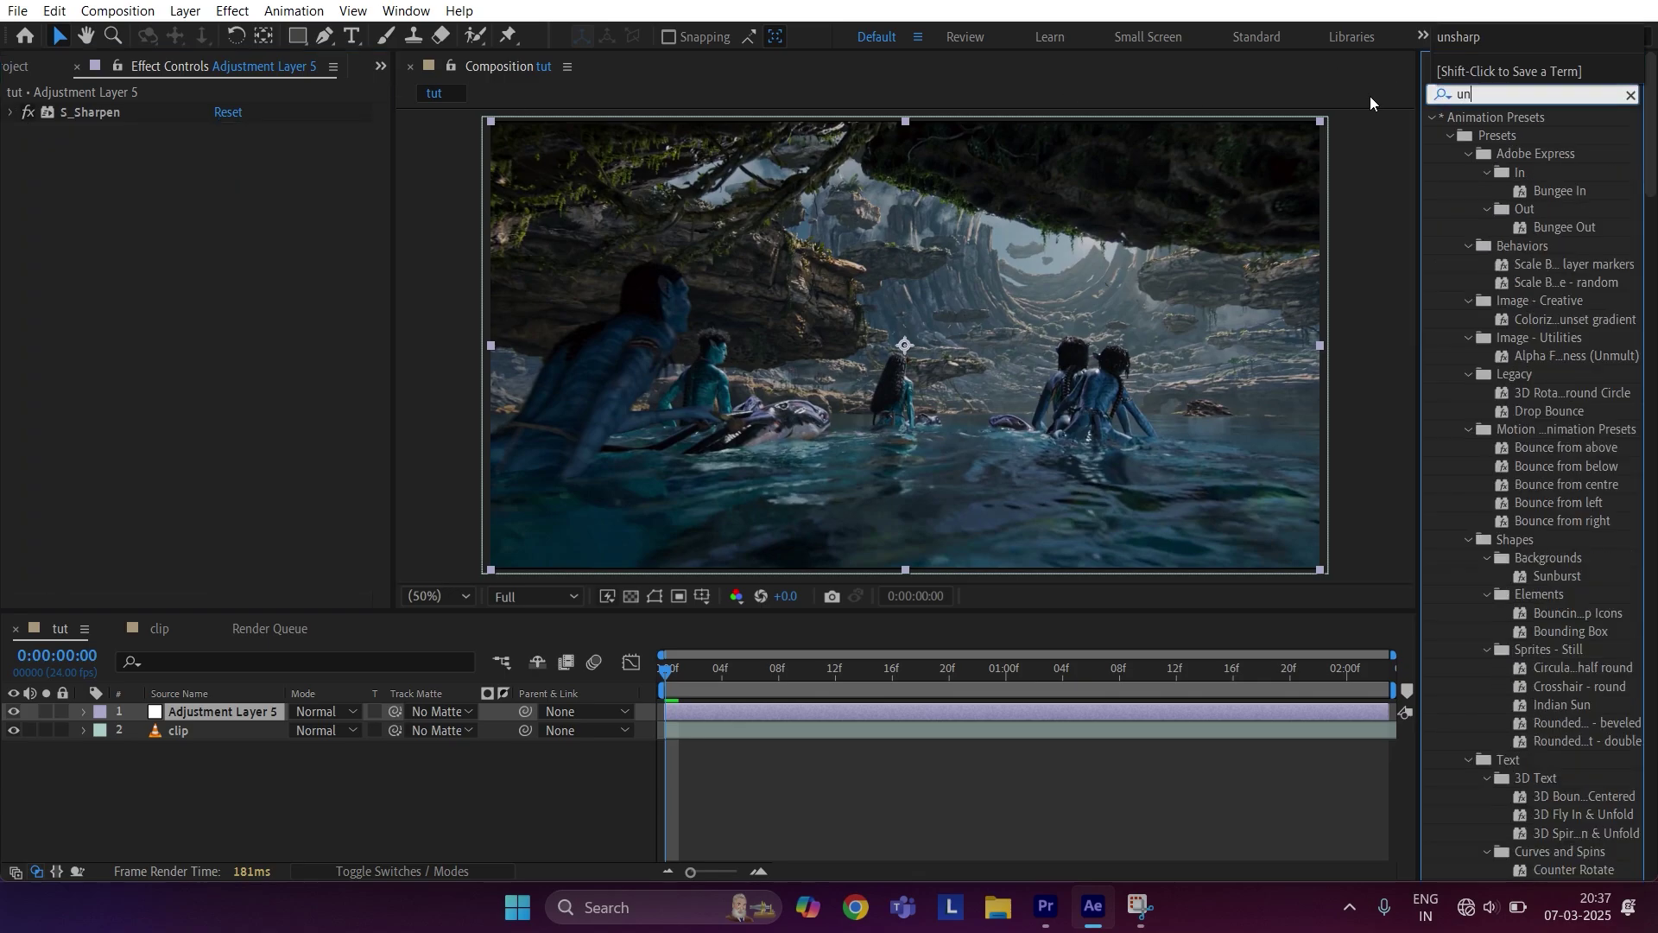
{"action": "type", "text": "sharp"}
{"action": "left_click_drag", "start_coordinate": [1475, 242], "coordinate": [971, 702]}
{"action": "left_click", "coordinate": [225, 148]}
{"action": "type", "text": "20"}
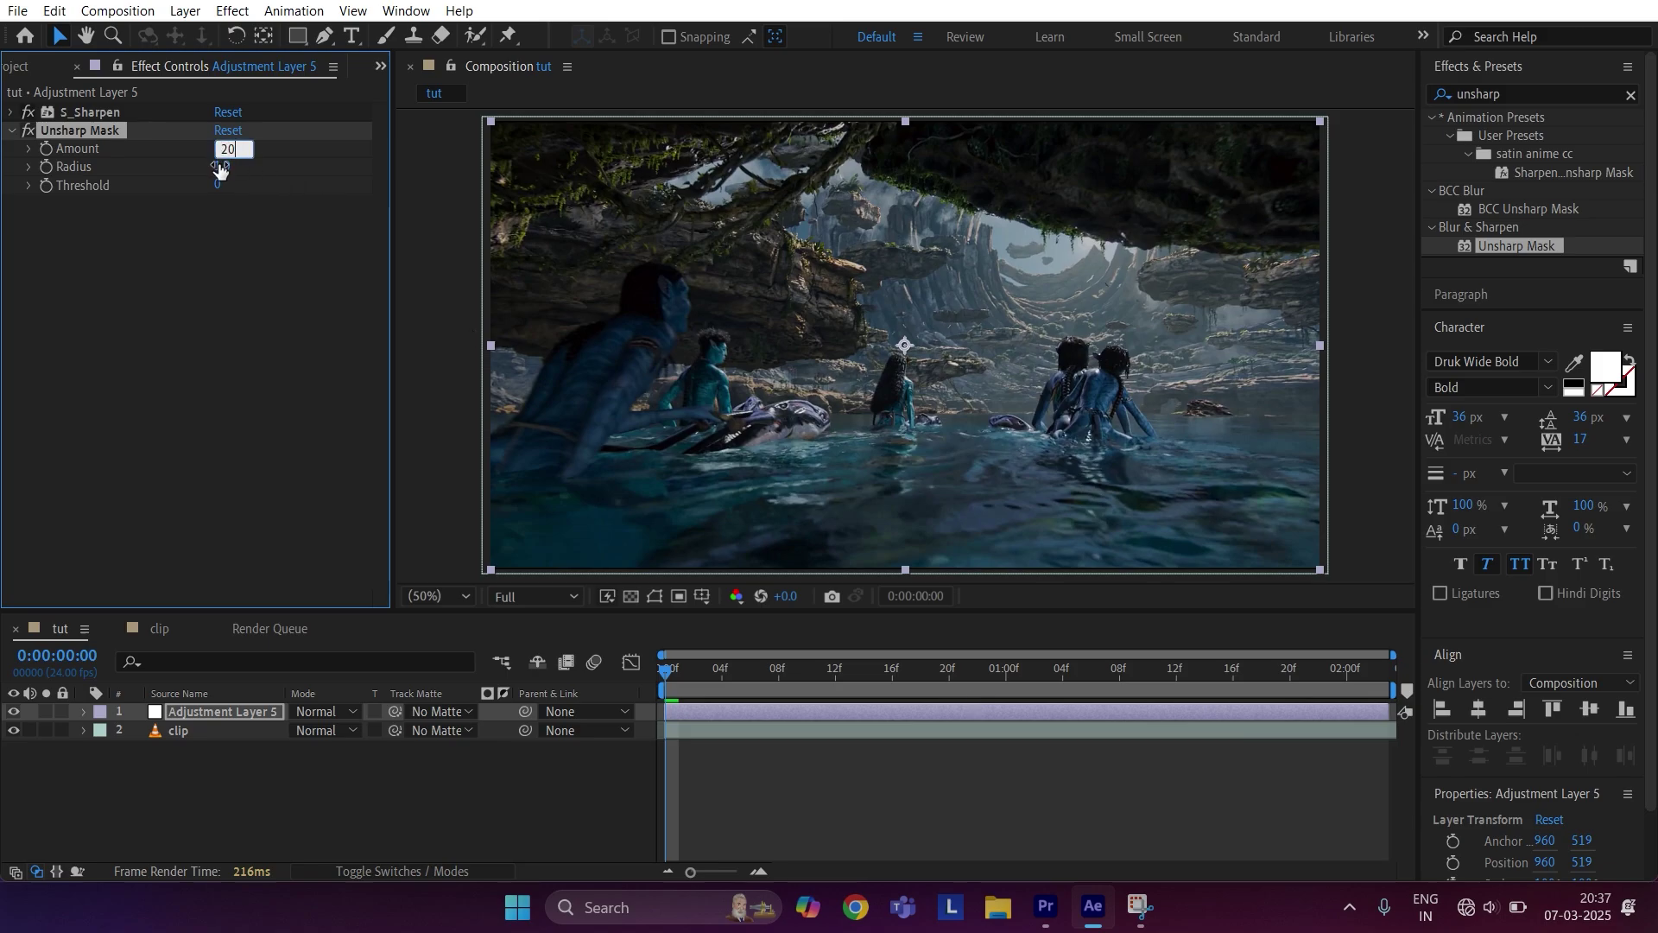
{"action": "type", "text": "0.0"}
{"action": "left_click", "coordinate": [222, 166]}
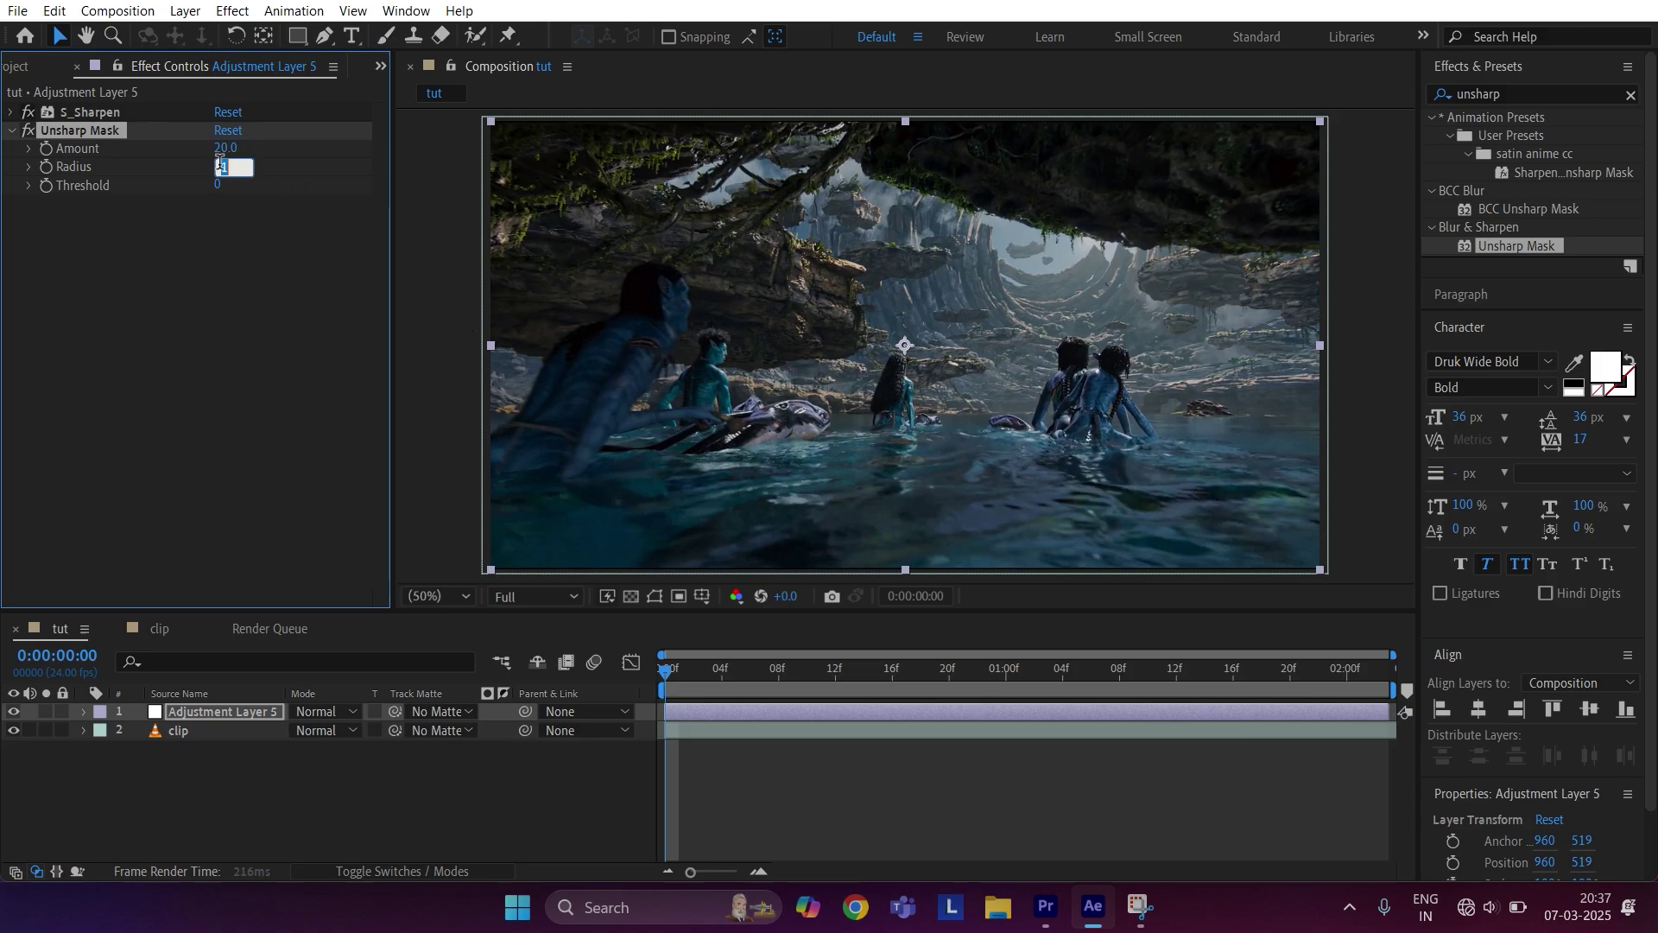
{"action": "type", "text": "30"}
{"action": "left_click", "coordinate": [237, 201]}
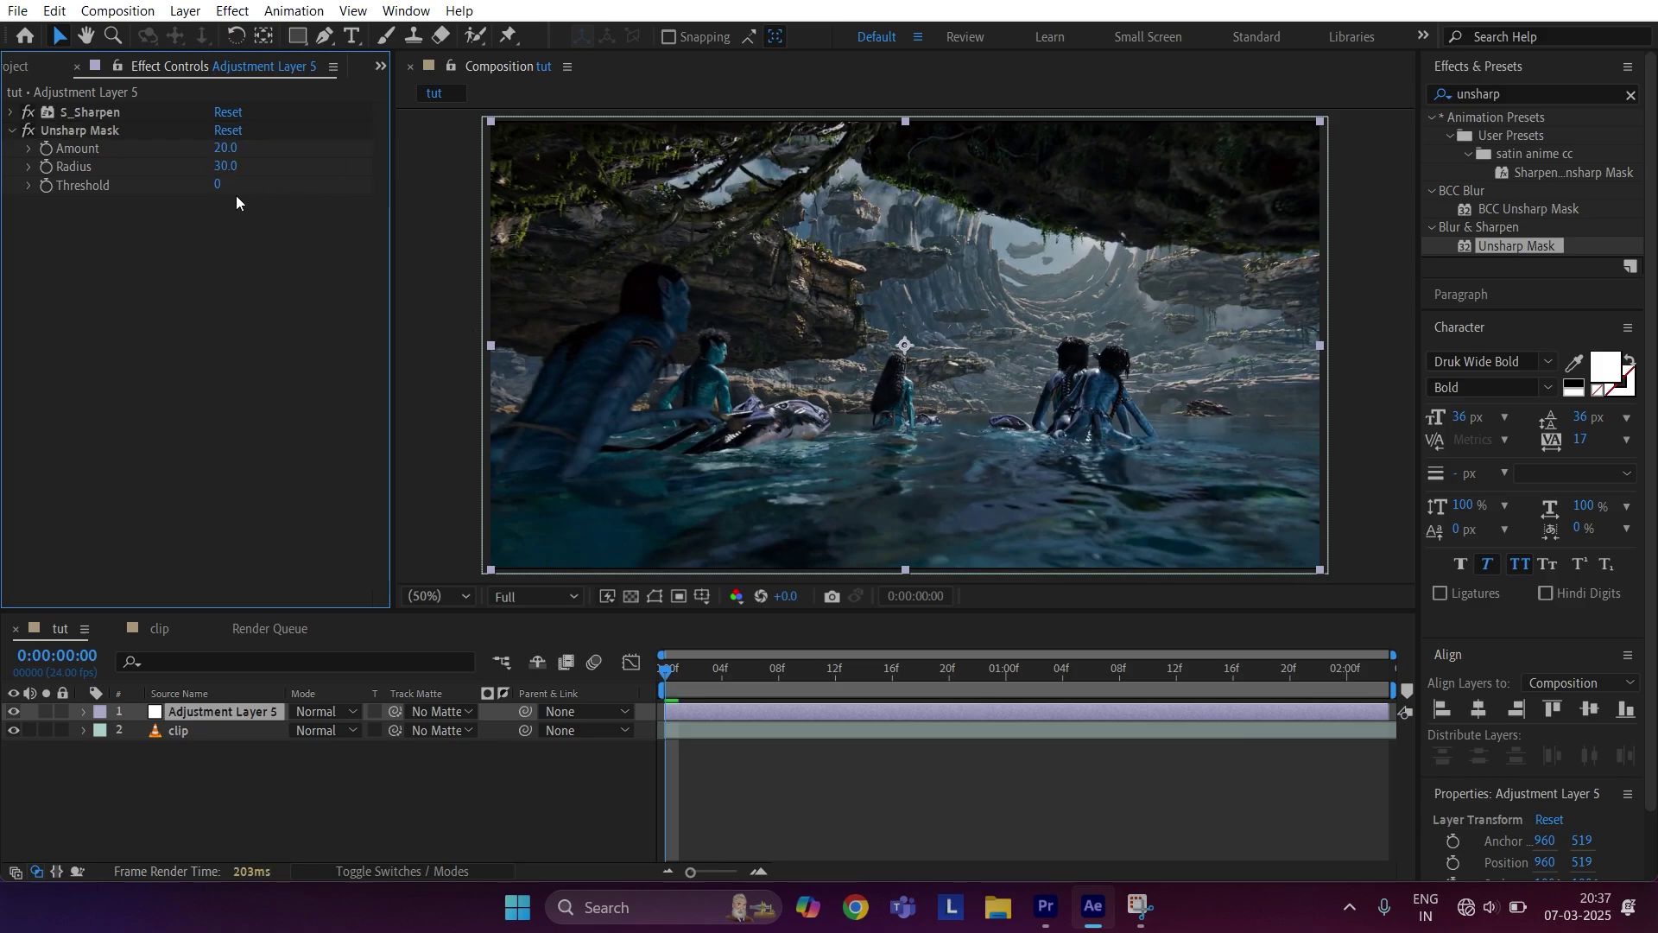
{"action": "left_click", "coordinate": [13, 131]}
Apply Magic Bullet Looks above the sharpening effects and open its editor.
{"action": "left_click", "coordinate": [1543, 91]}
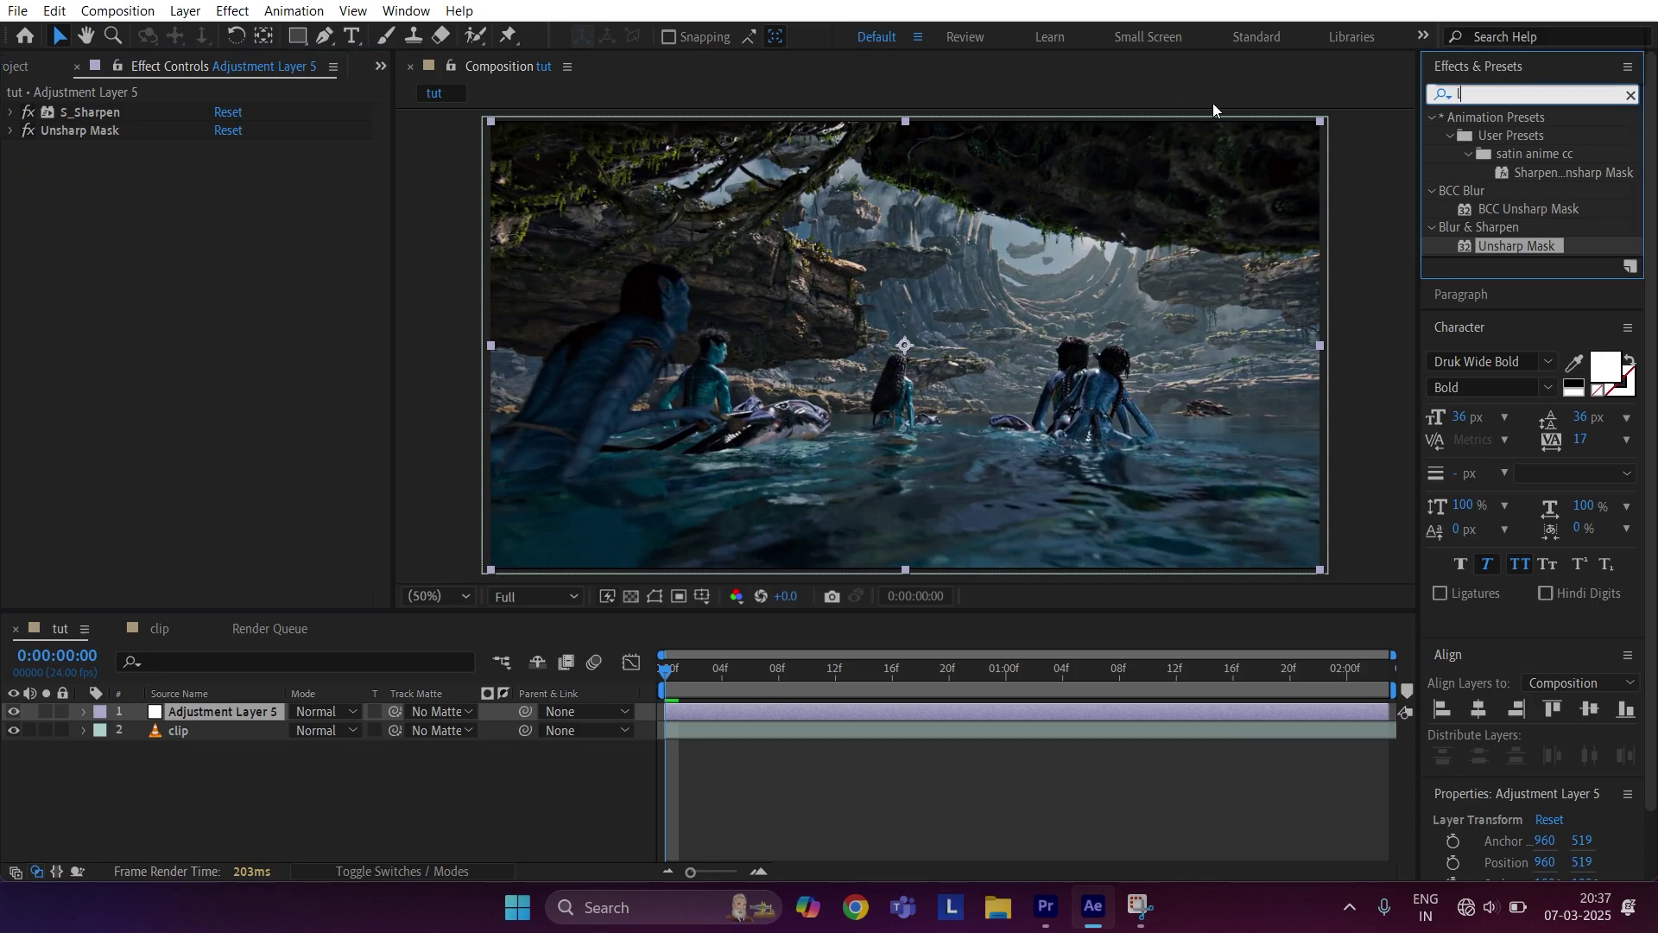
{"action": "type", "text": "looks"}
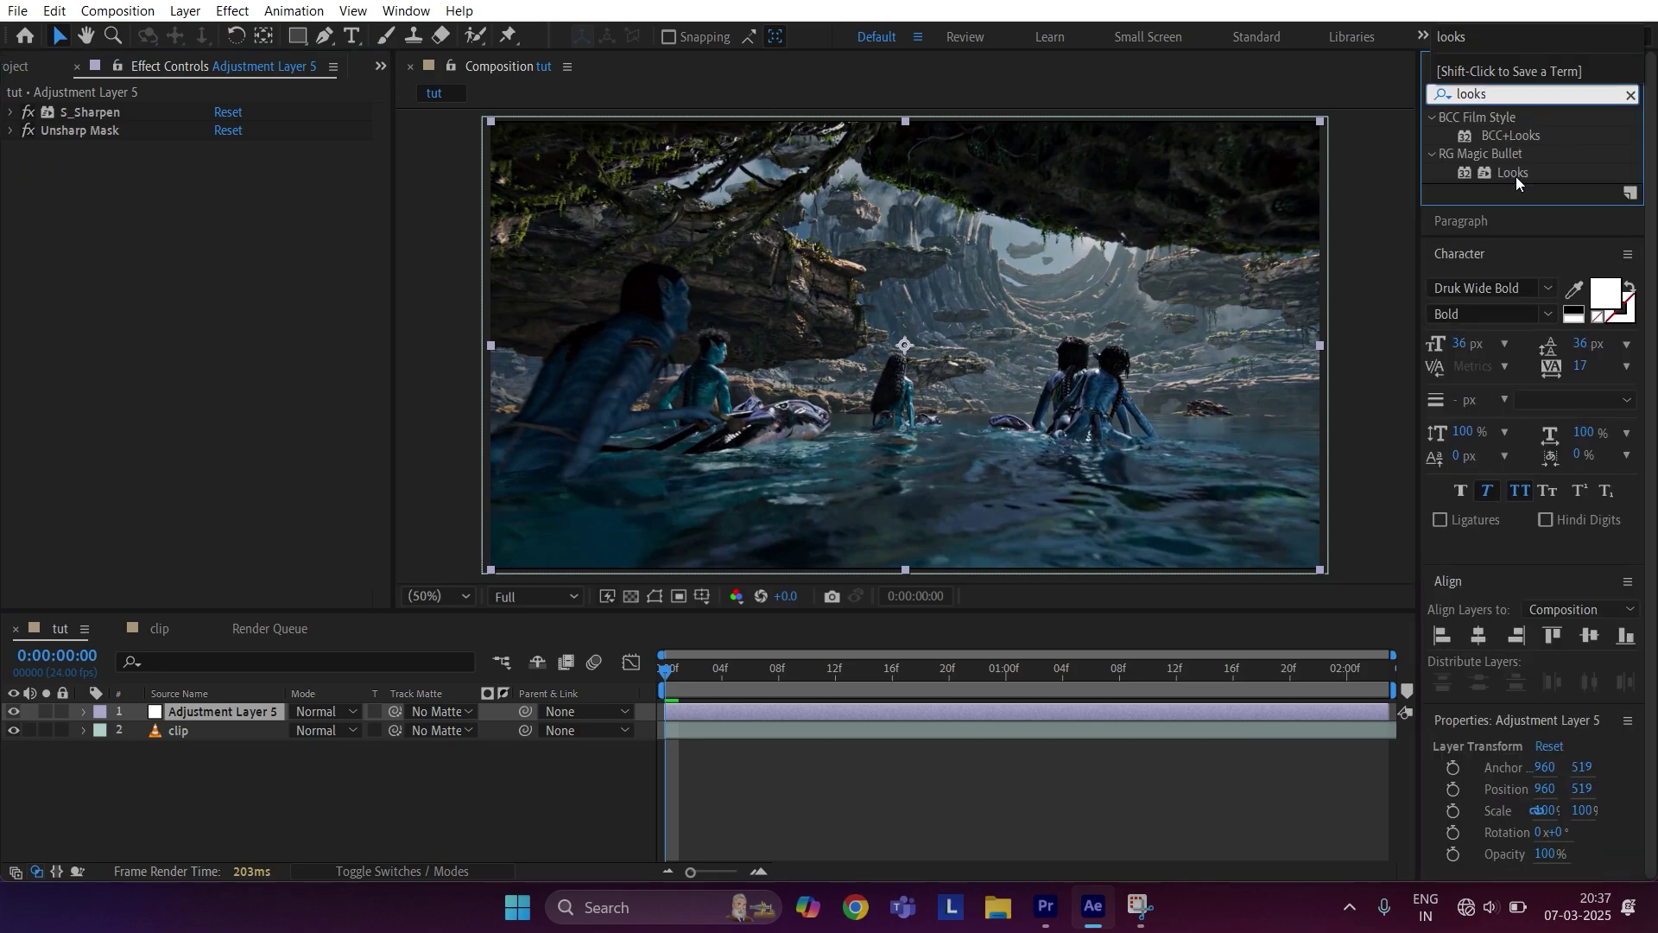
{"action": "left_click_drag", "start_coordinate": [1512, 173], "coordinate": [1060, 714]}
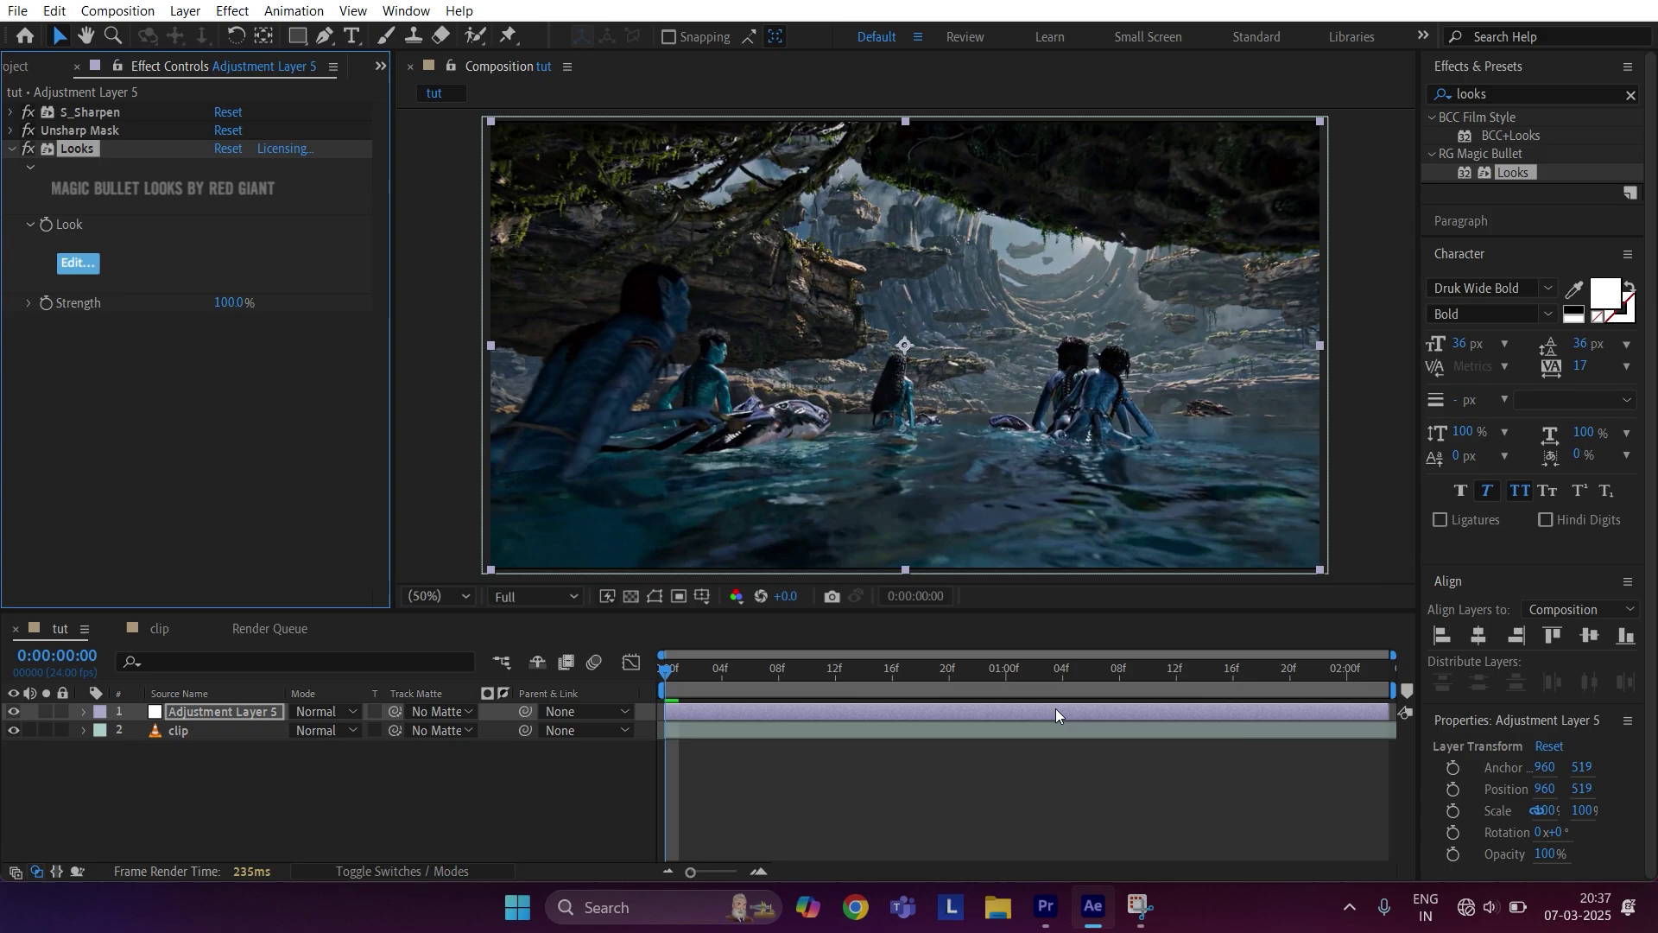
{"action": "left_click_drag", "start_coordinate": [83, 148], "coordinate": [91, 108]}
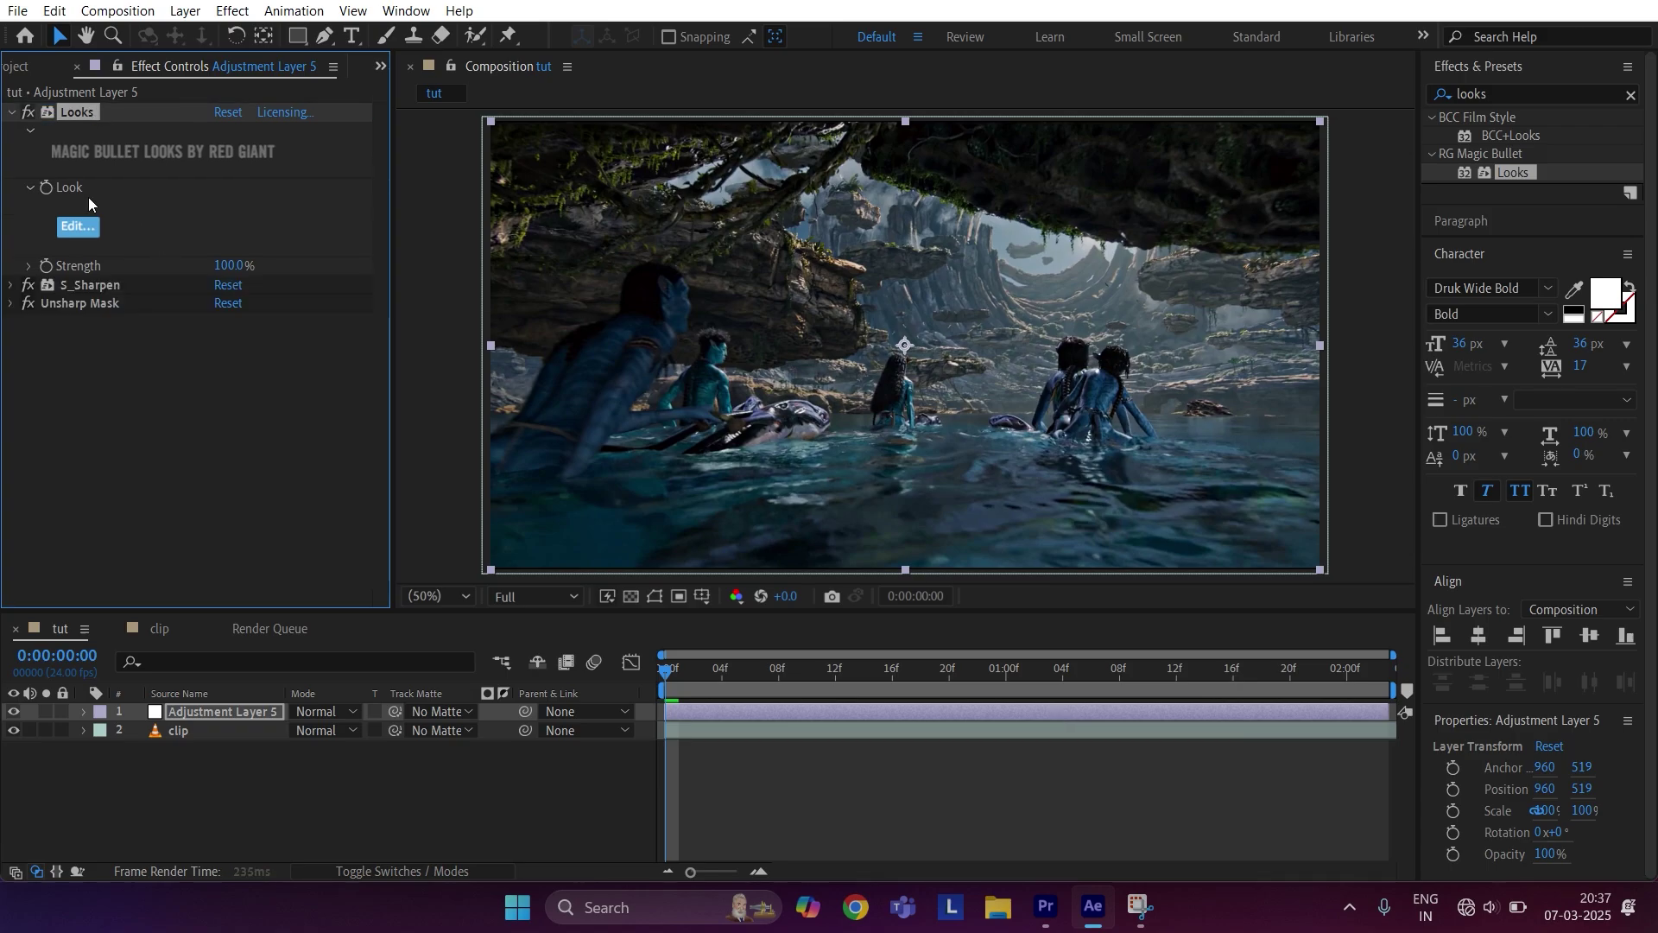
{"action": "left_click", "coordinate": [74, 227]}
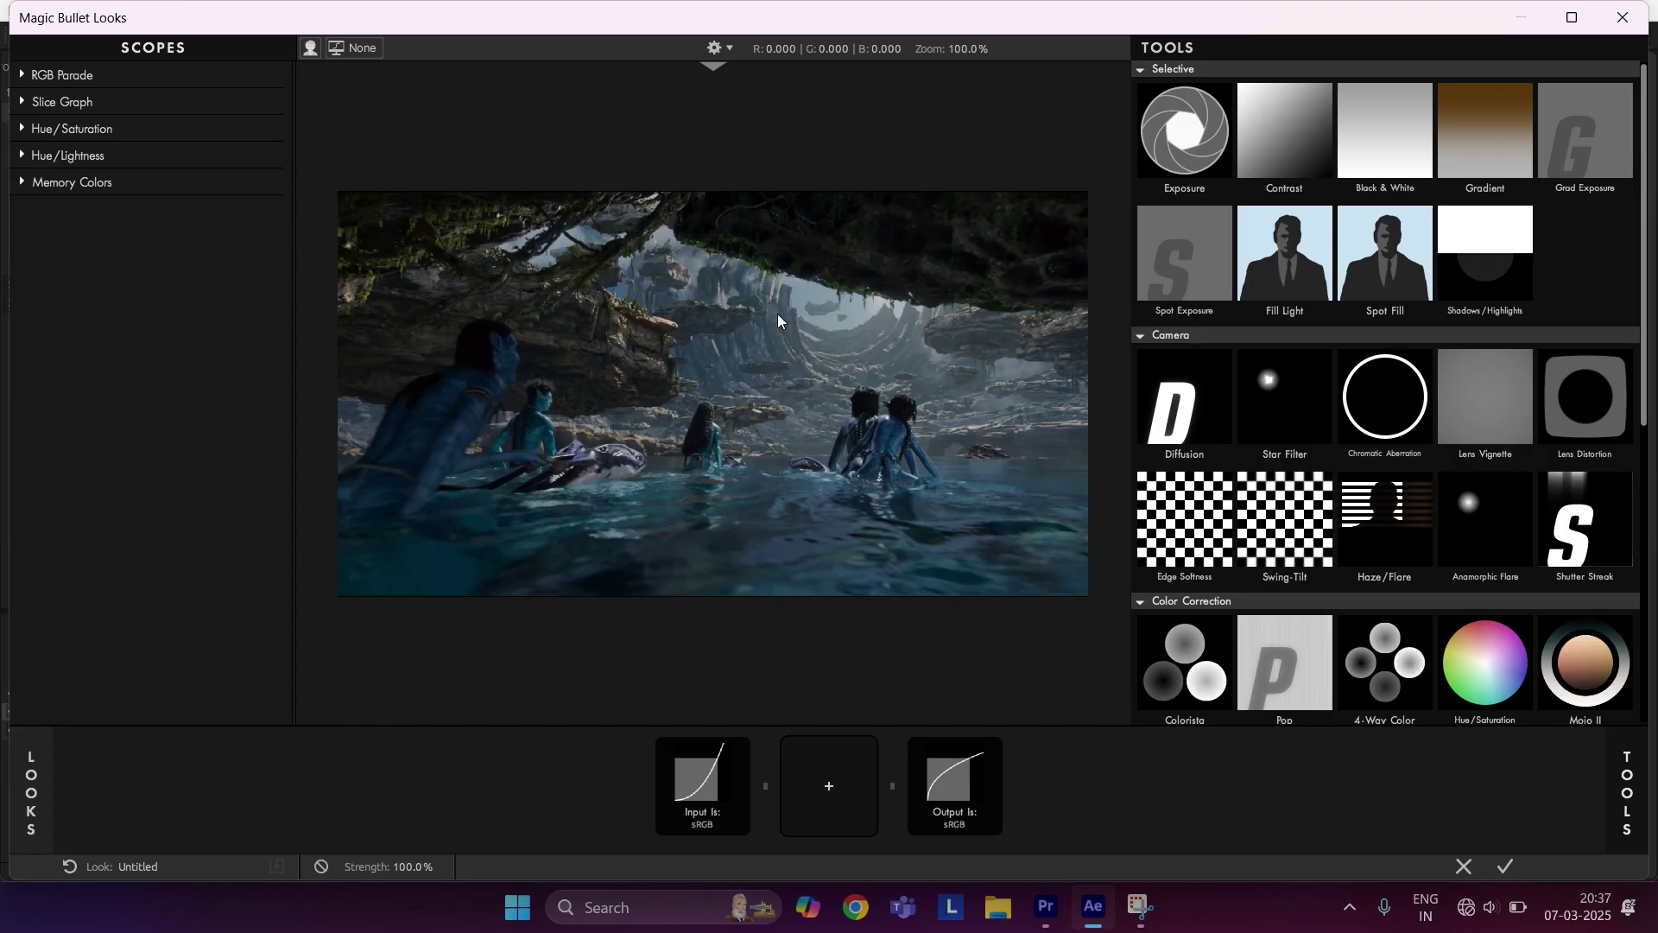
Add Chromatic Aberration at +0.800 red/cyan and a Colorista tool to the look.
{"action": "left_click_drag", "start_coordinate": [1384, 395], "coordinate": [829, 785]}
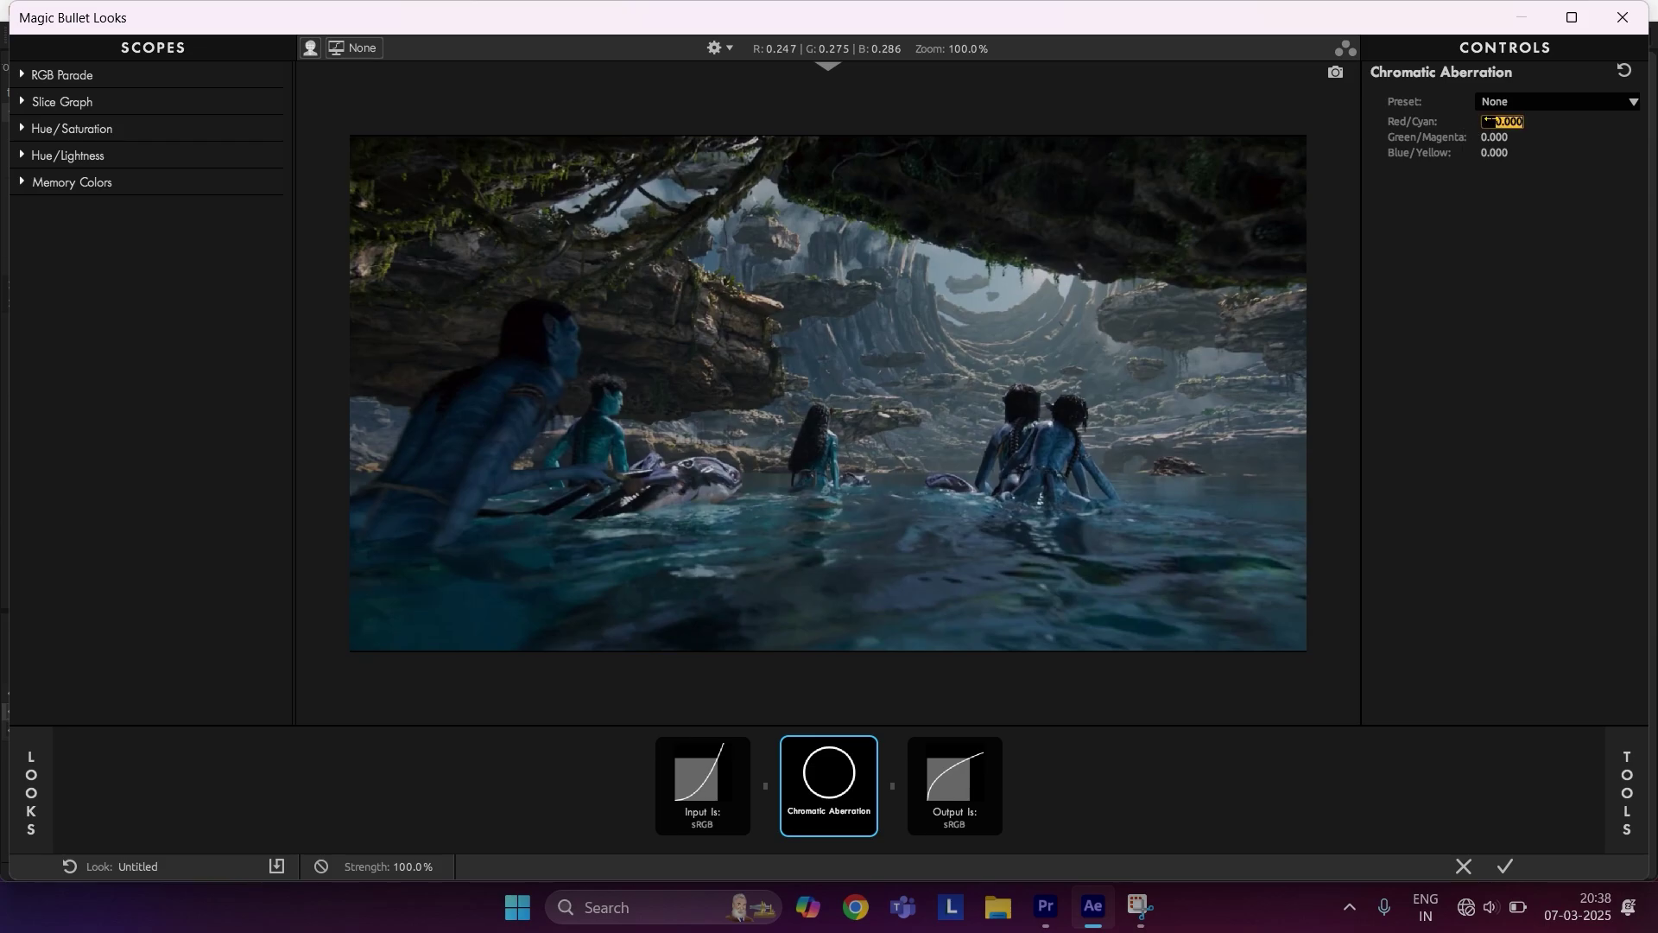
{"action": "type", "text": ".8"}
{"action": "key", "text": "Return"}
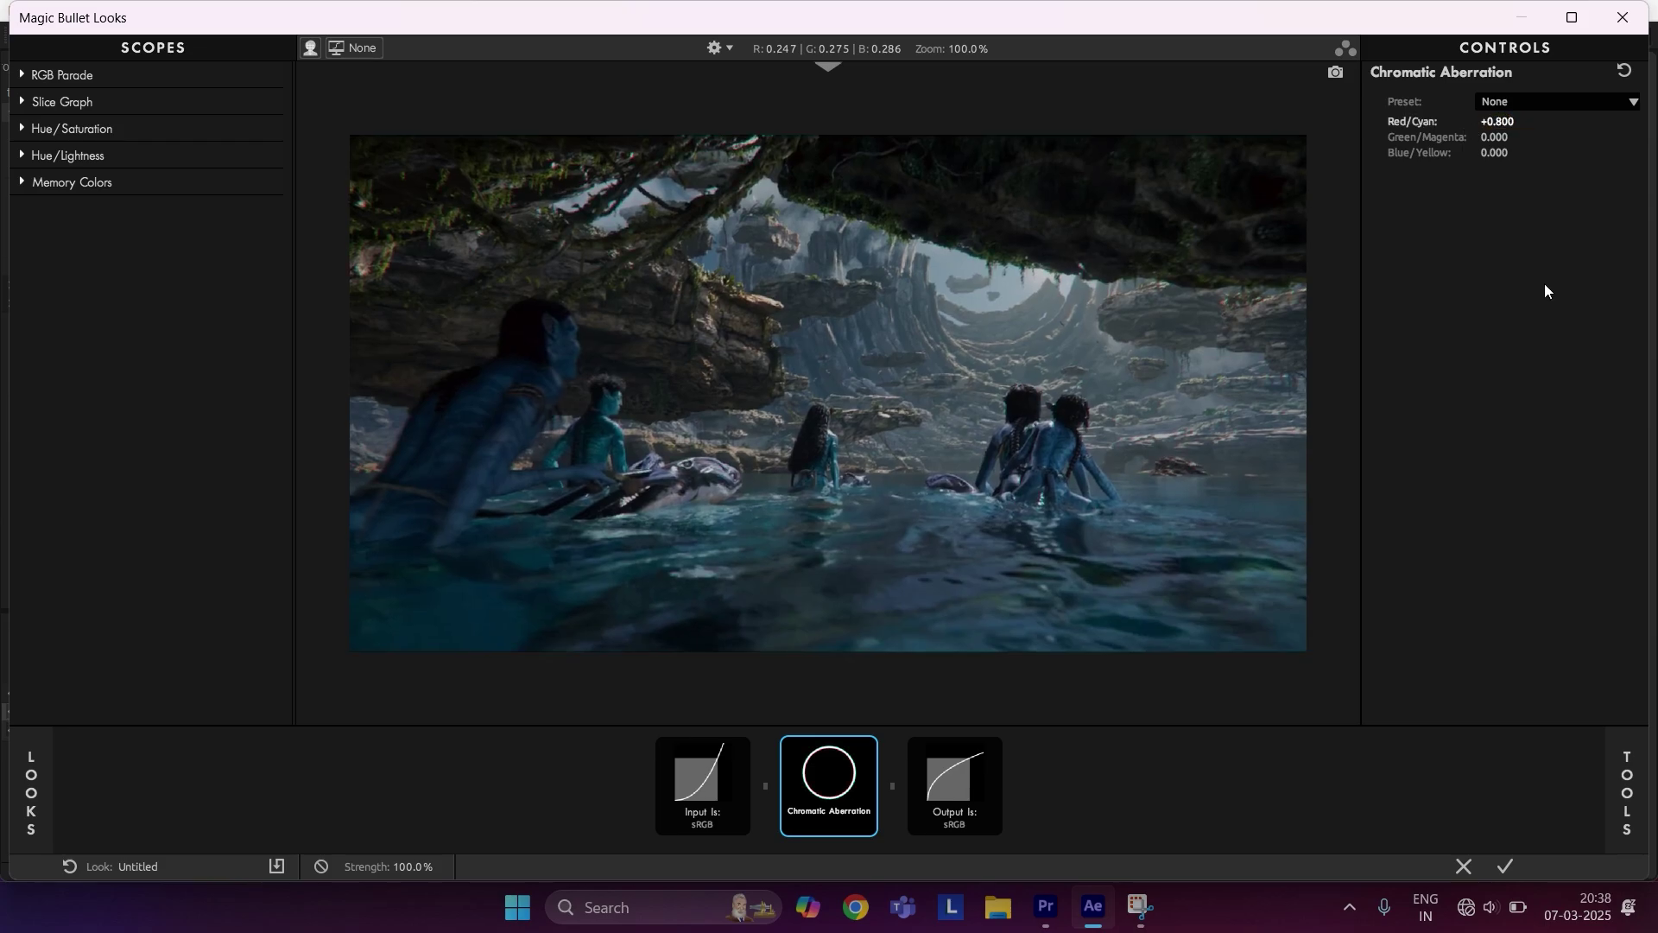
{"action": "left_click", "coordinate": [1622, 794]}
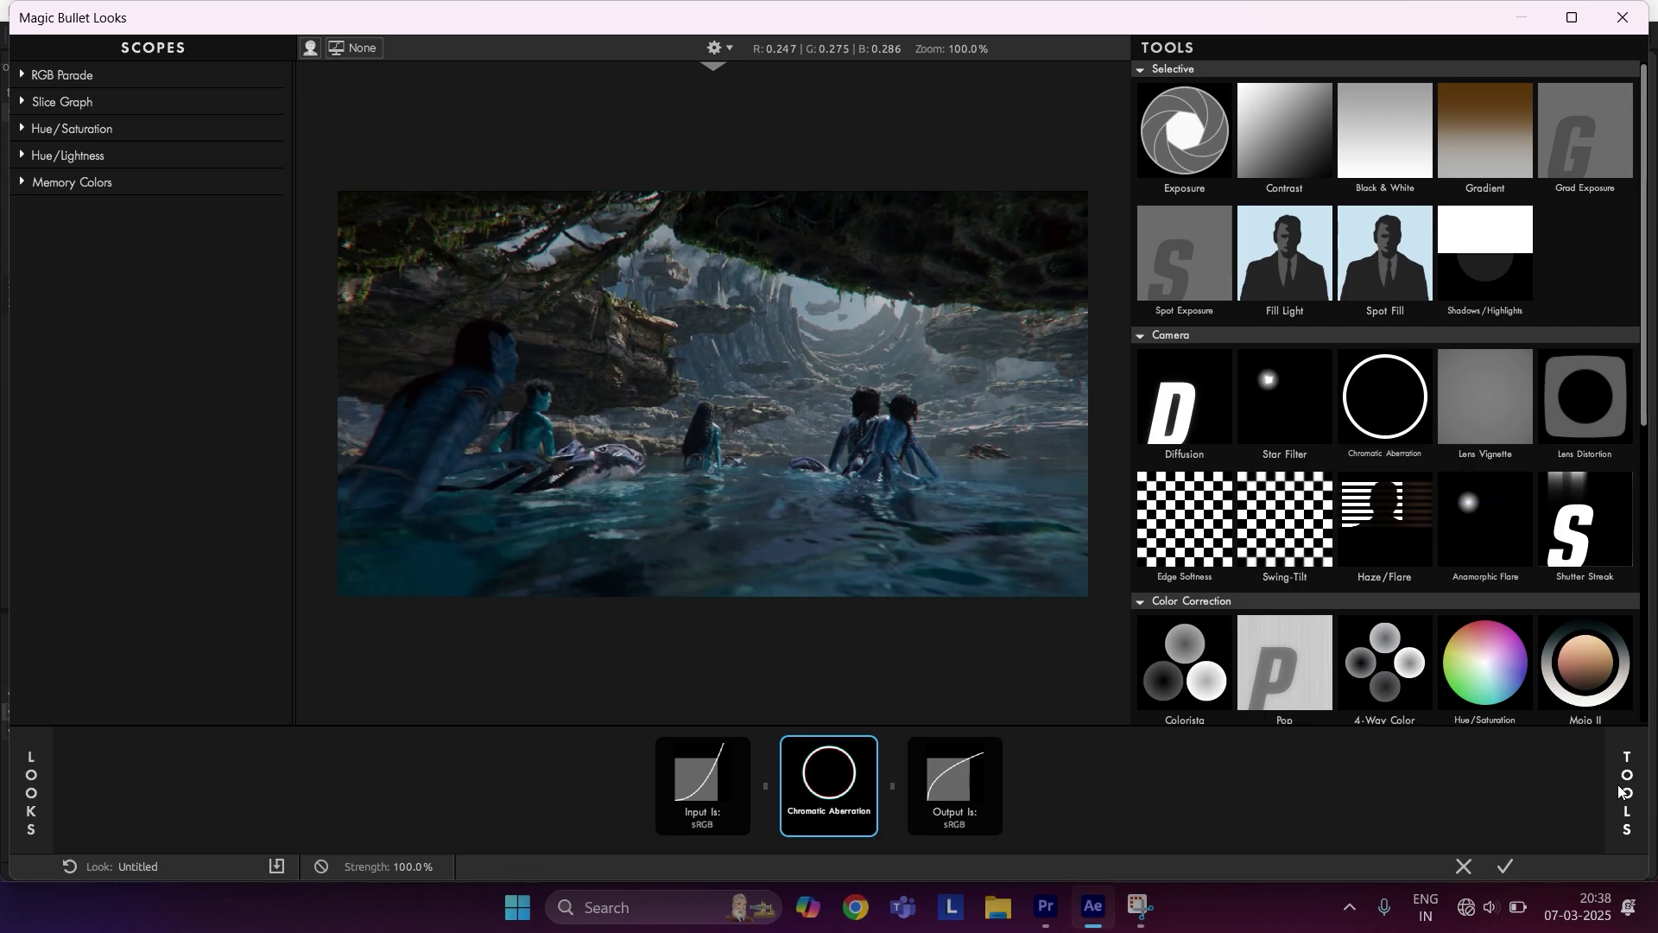
{"action": "left_click", "coordinate": [1207, 643]}
Add Gradient, Mojo II, Channel Mixer and Haze/Flare tools to the look chain.
{"action": "left_click", "coordinate": [1629, 794]}
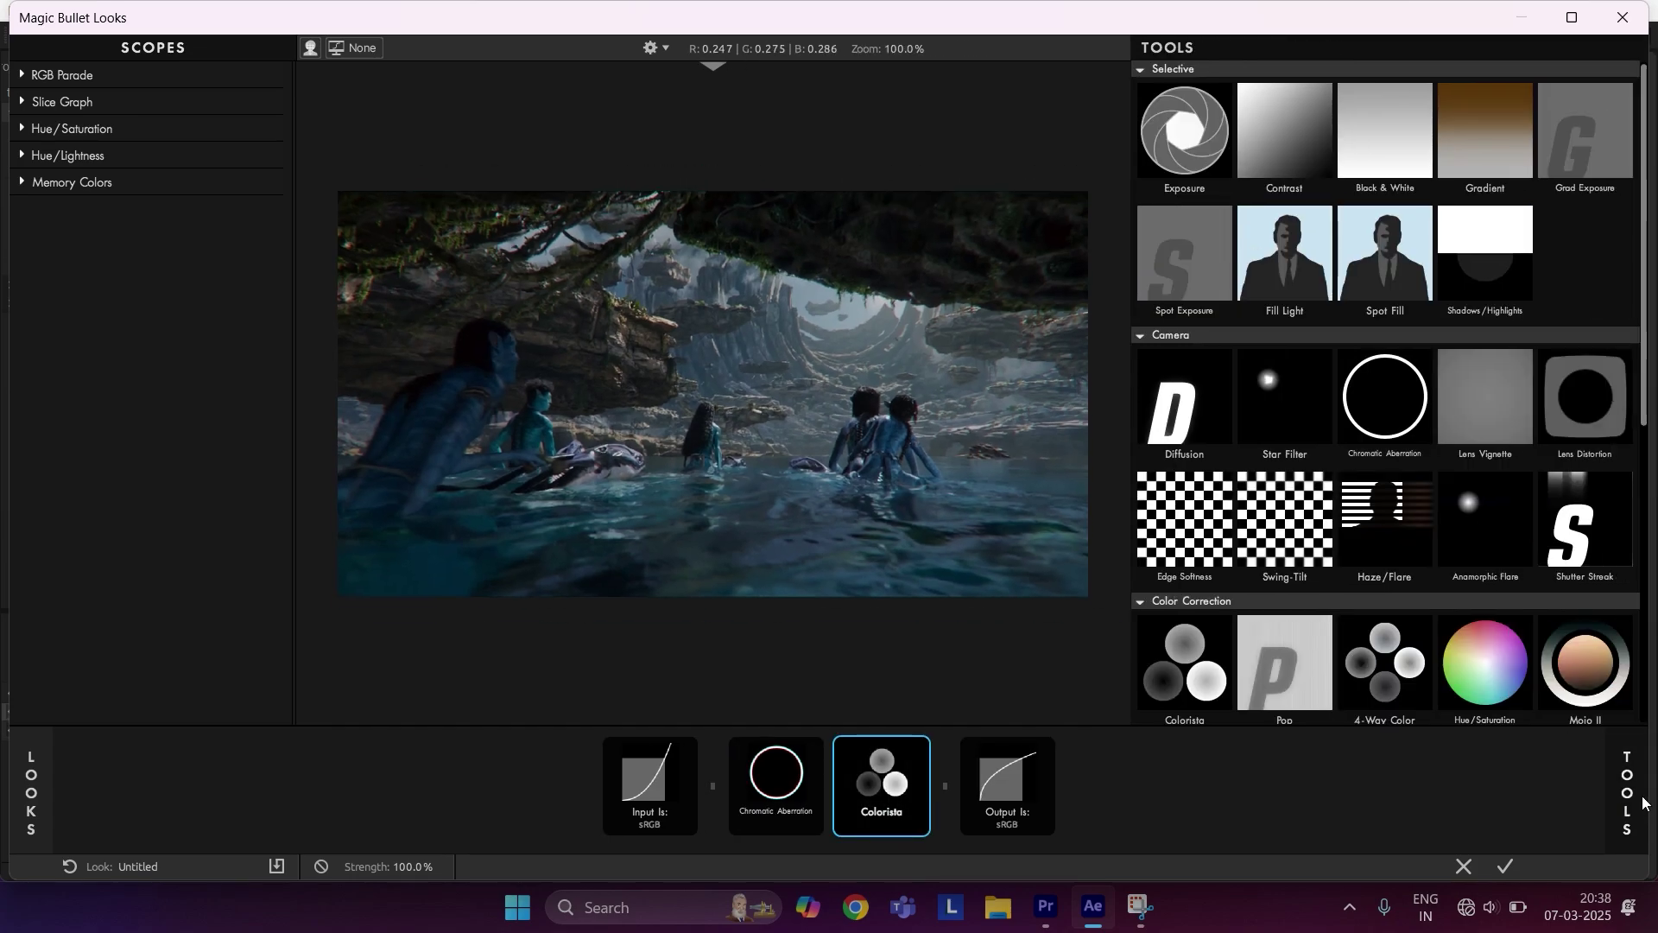
{"action": "left_click", "coordinate": [1485, 130]}
{"action": "scroll", "coordinate": [1546, 532], "scroll_direction": "down", "scroll_amount": 2}
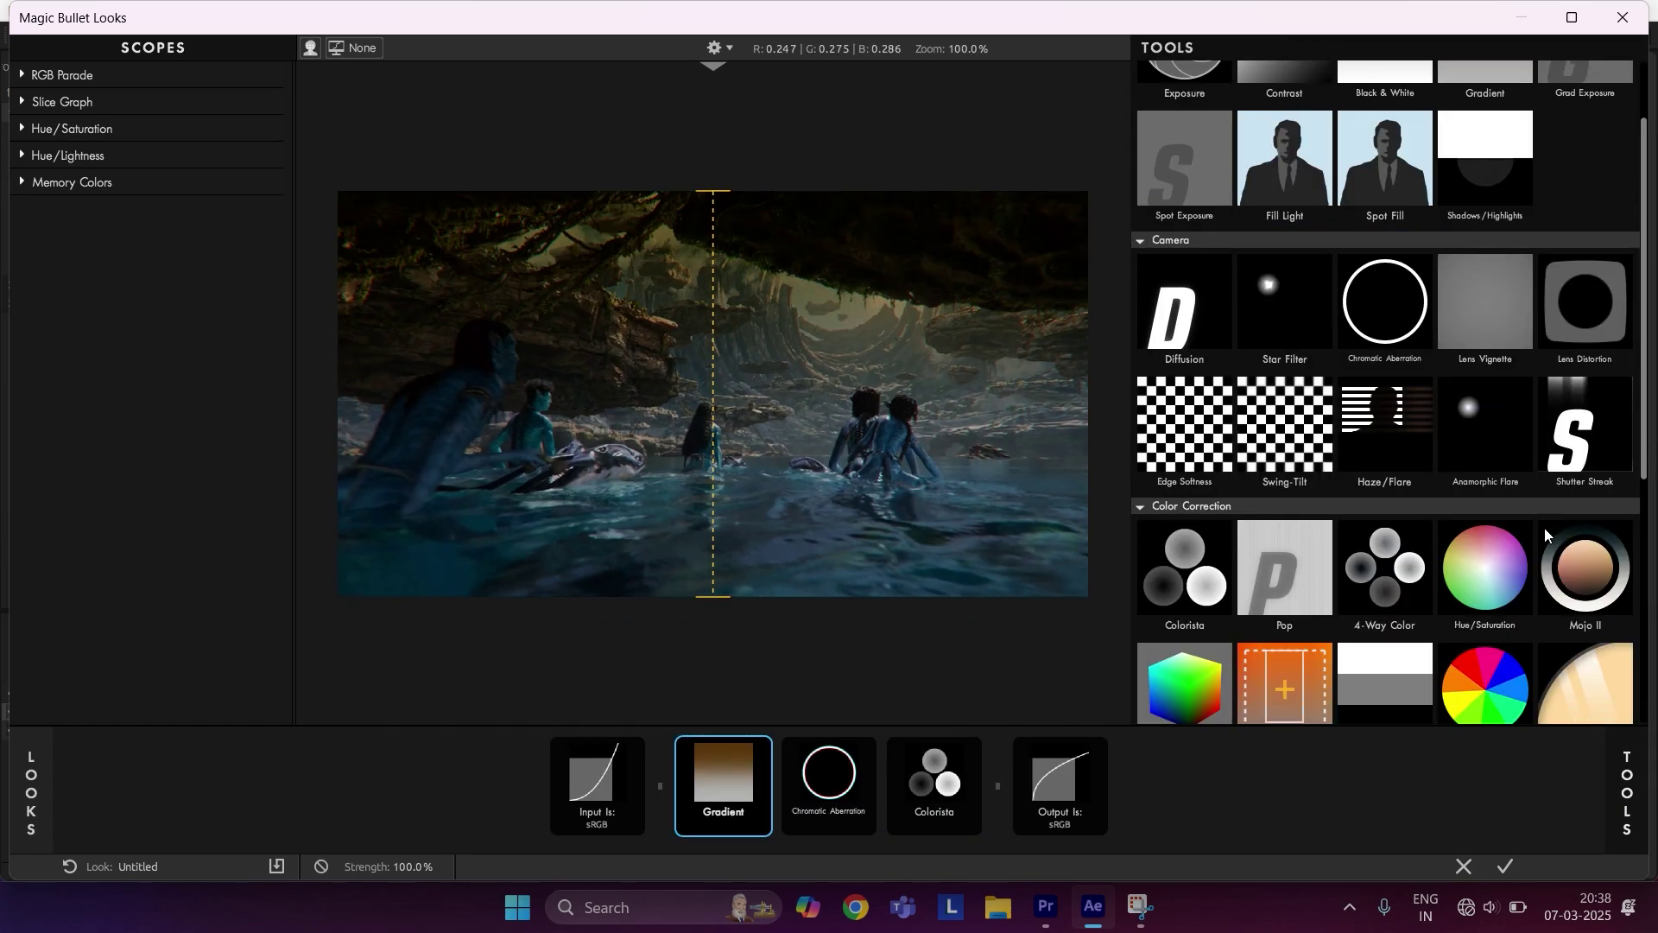
{"action": "scroll", "coordinate": [1562, 518], "scroll_direction": "down", "scroll_amount": 1}
{"action": "left_click", "coordinate": [1583, 503]}
{"action": "left_click", "coordinate": [1495, 696]}
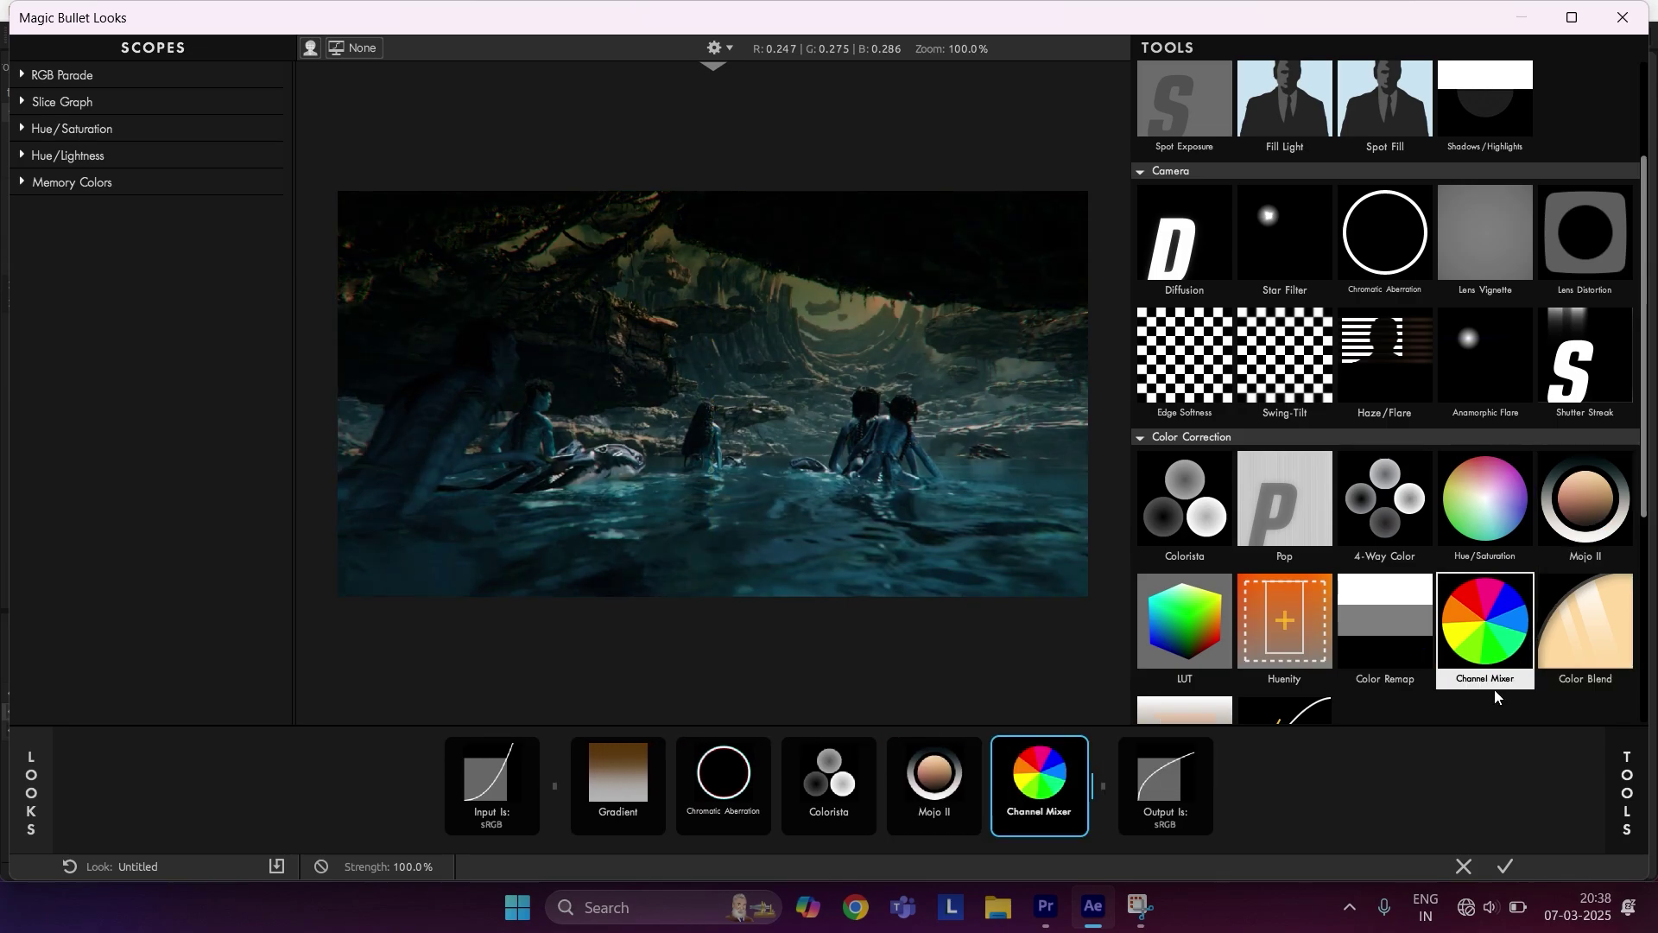
{"action": "left_click_drag", "start_coordinate": [1385, 355], "coordinate": [778, 783]}
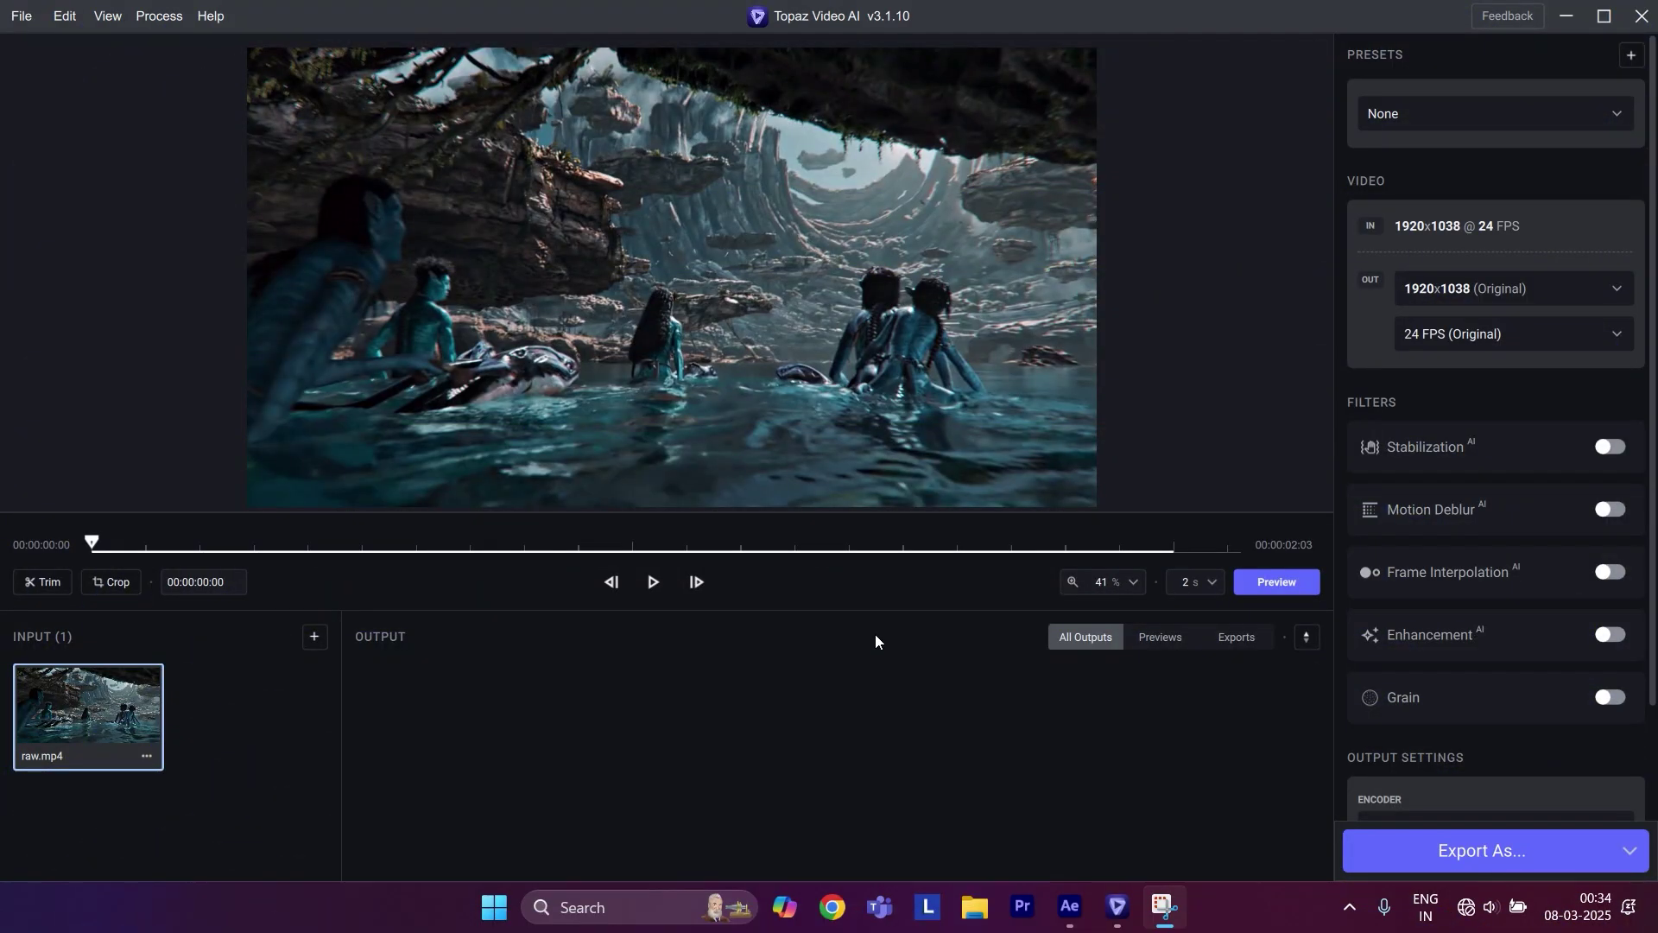
Enable manual AI enhancement and set revert compression to 100.
{"action": "left_click", "coordinate": [1609, 633]}
{"action": "scroll", "coordinate": [1566, 618], "scroll_direction": "down", "scroll_amount": 2}
{"action": "scroll", "coordinate": [1490, 544], "scroll_direction": "down", "scroll_amount": 3}
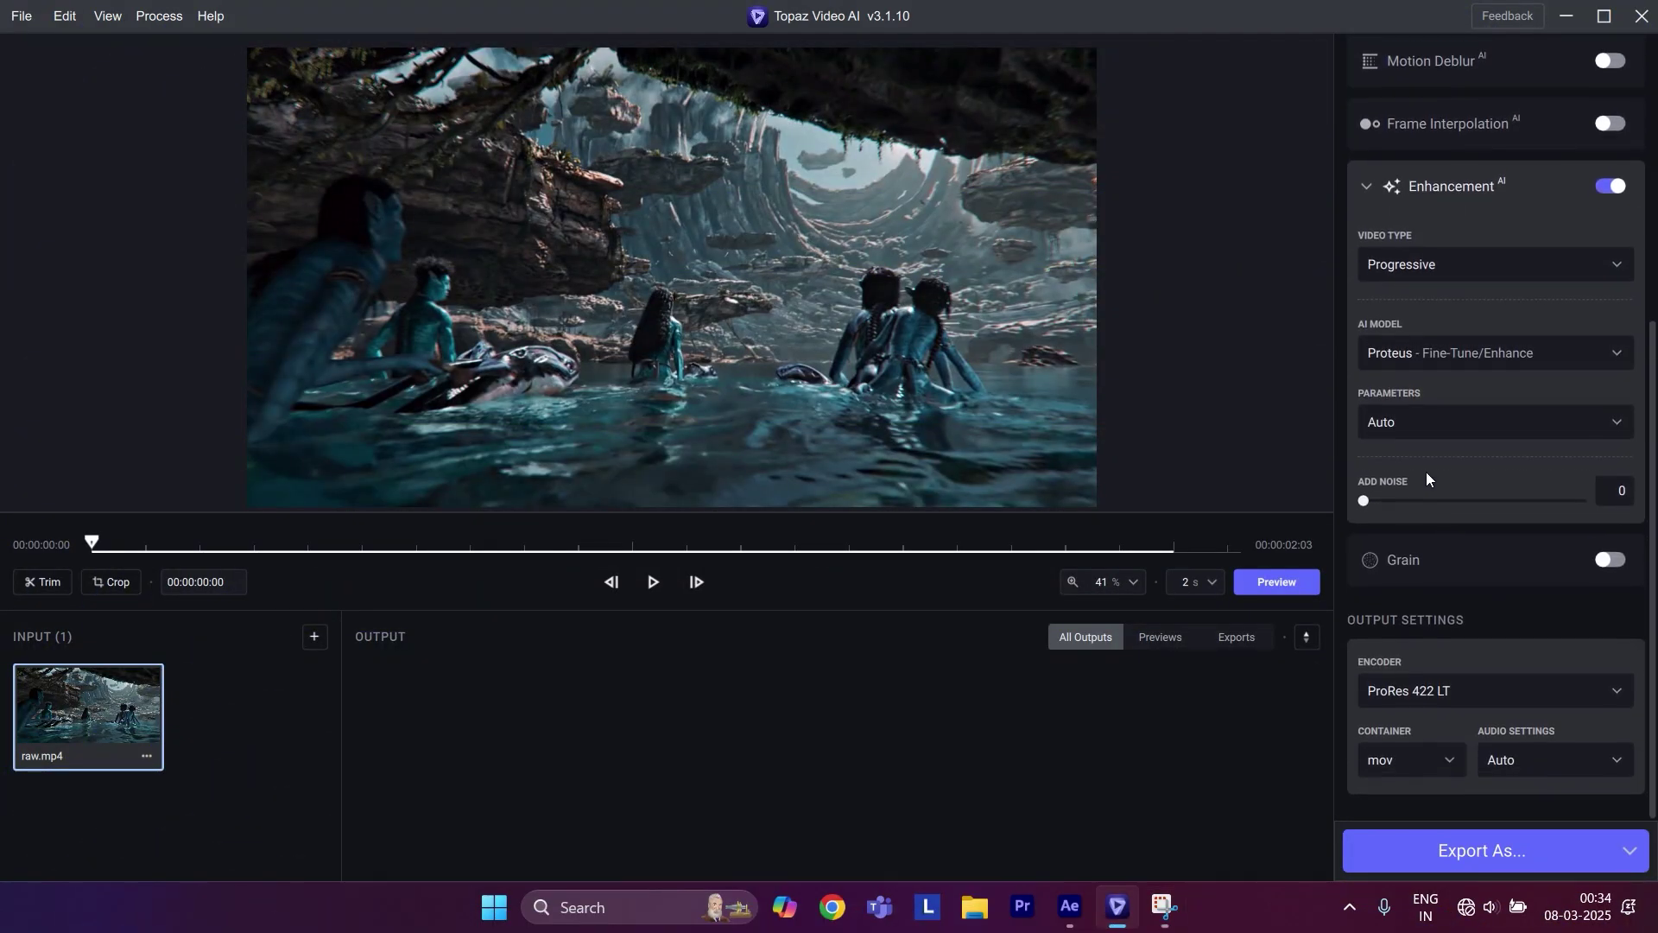
{"action": "left_click", "coordinate": [1424, 430]}
{"action": "left_click", "coordinate": [1455, 531]}
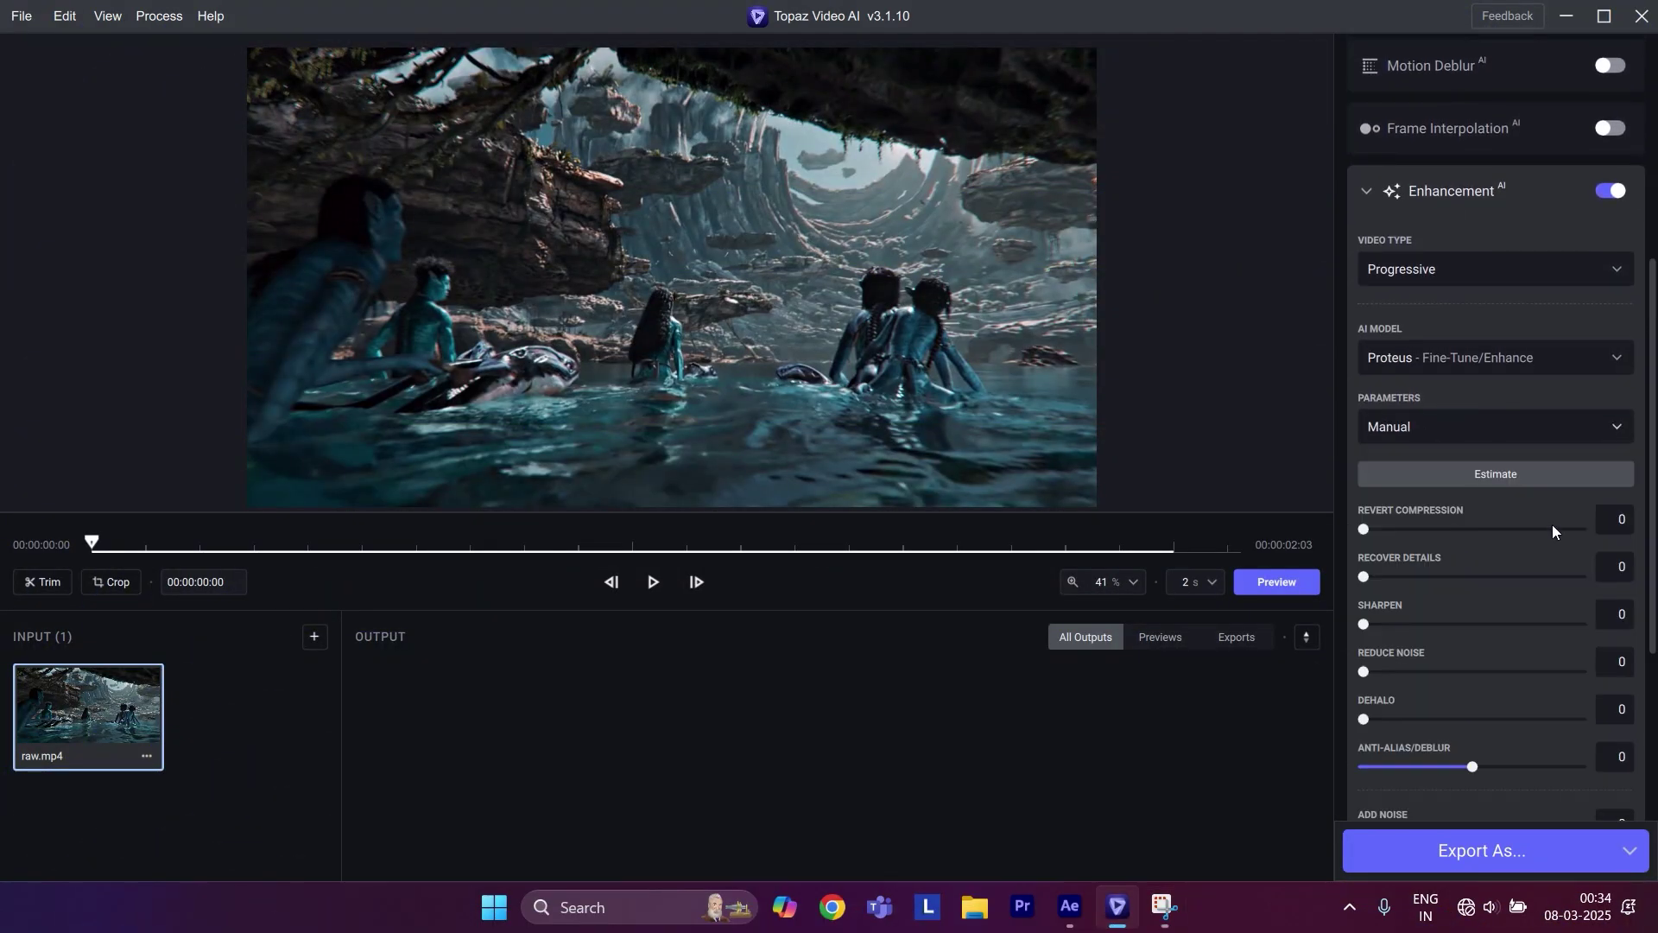
{"action": "left_click", "coordinate": [1606, 521]}
{"action": "type", "text": "100"}
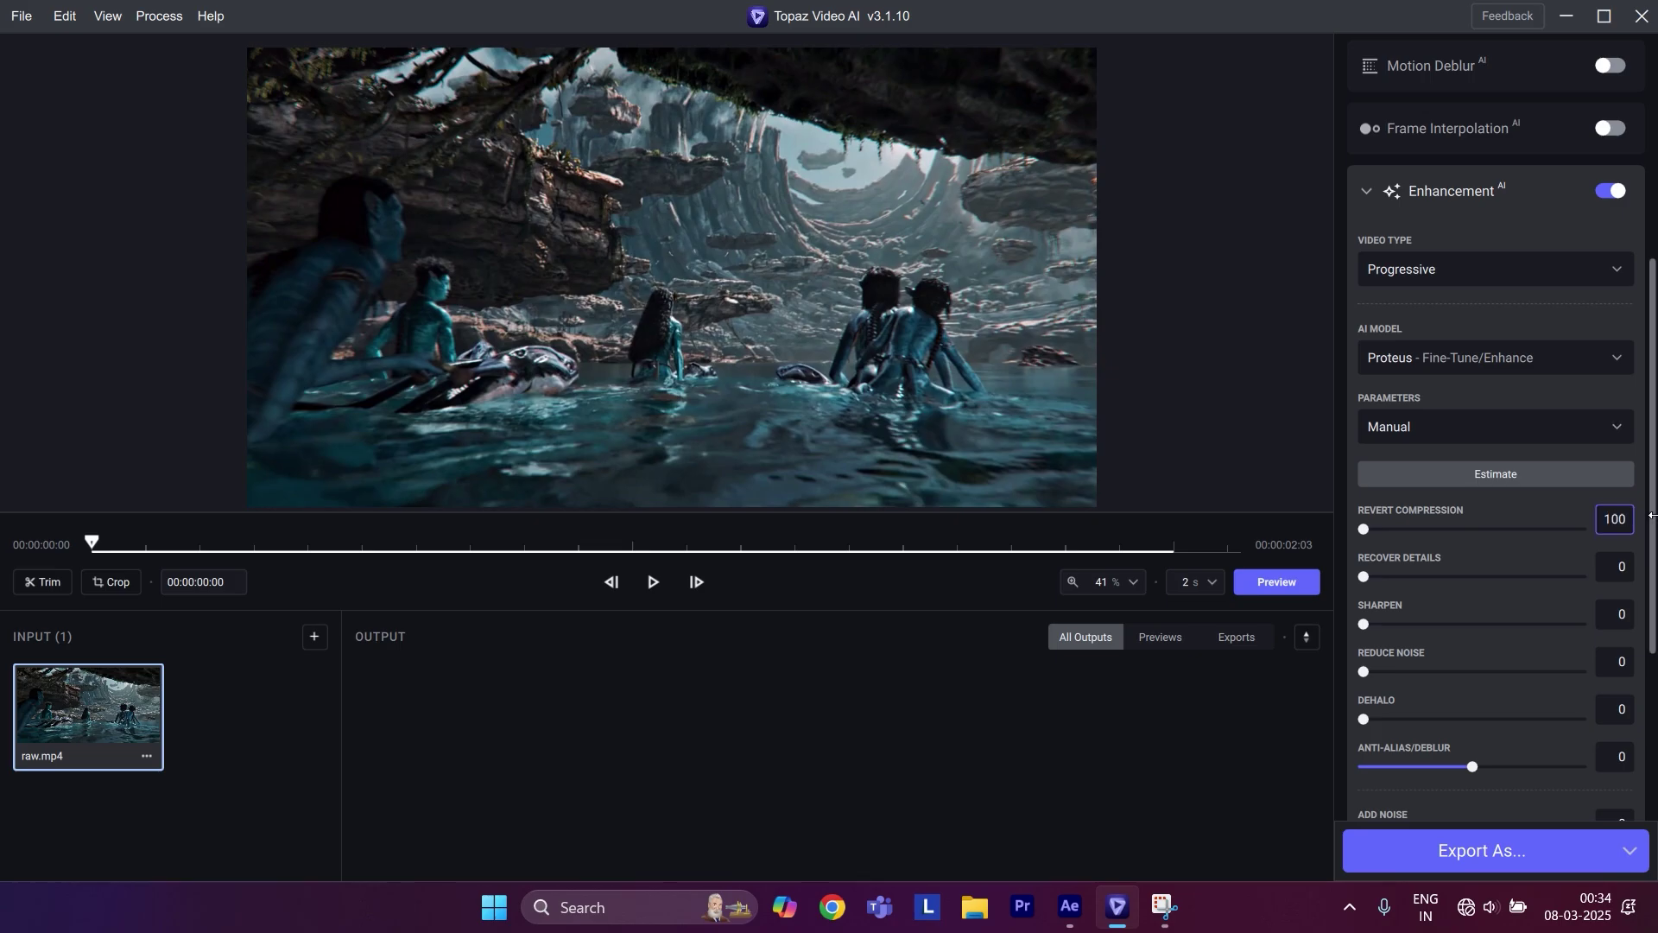
{"action": "key", "text": "Tab"}
{"action": "type", "text": "4"}
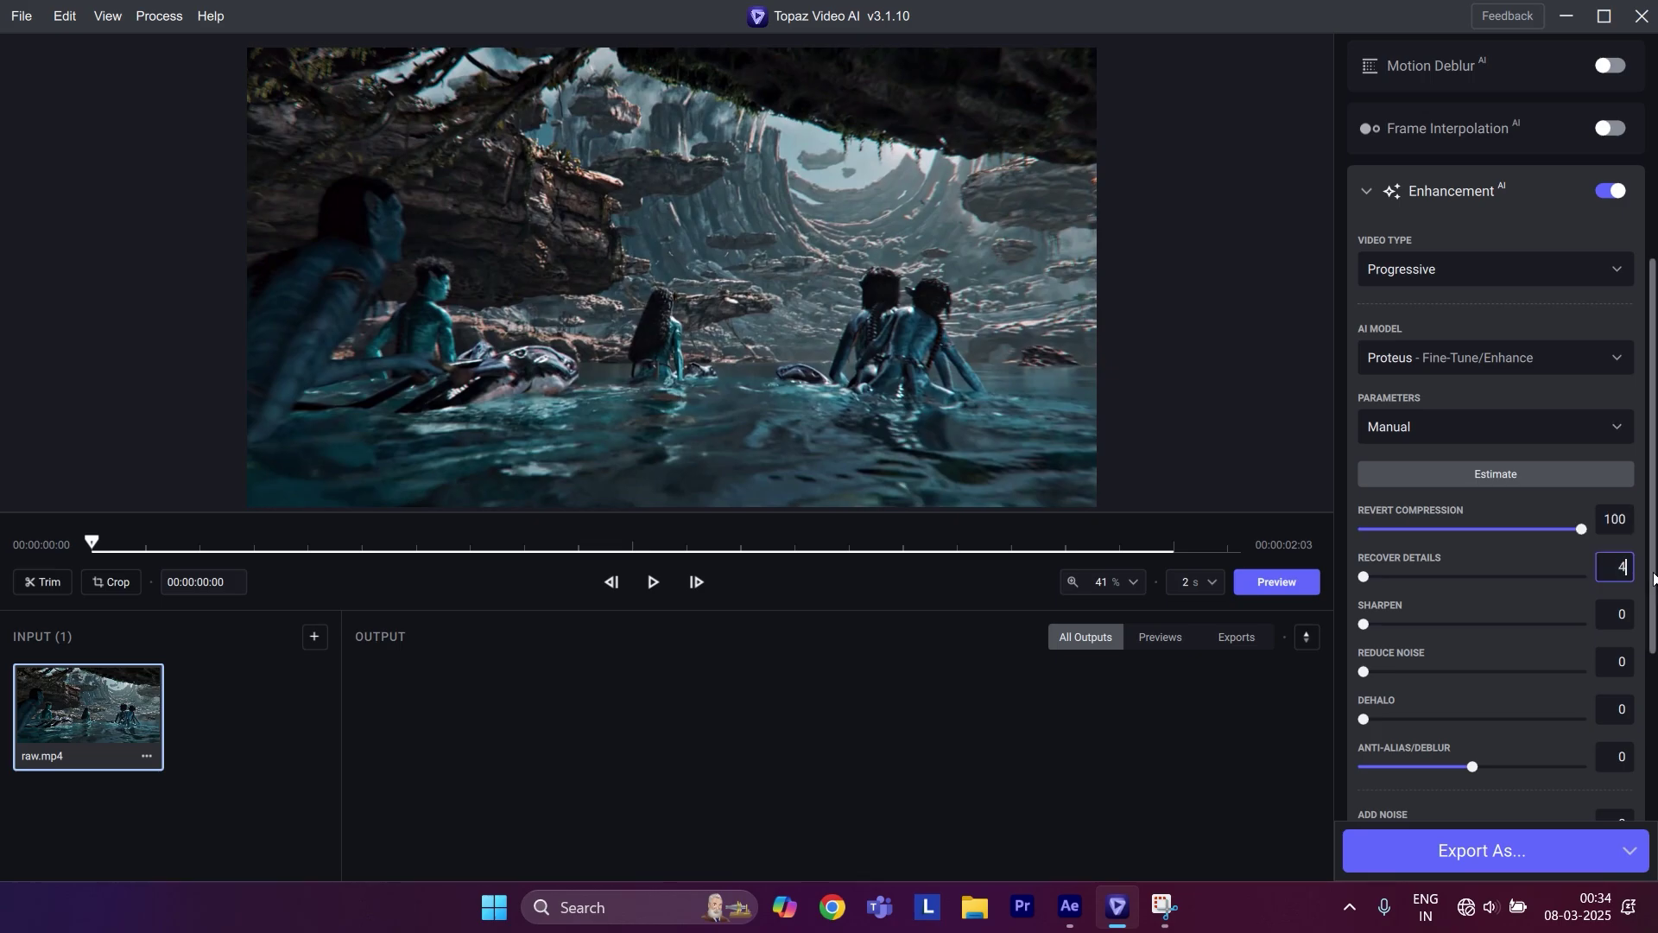
Set recover details 40, sharpen 70, reduce noise 45, dehalo 5, anti-alias/deblur 100, and export.
{"action": "key", "text": "Tab"}
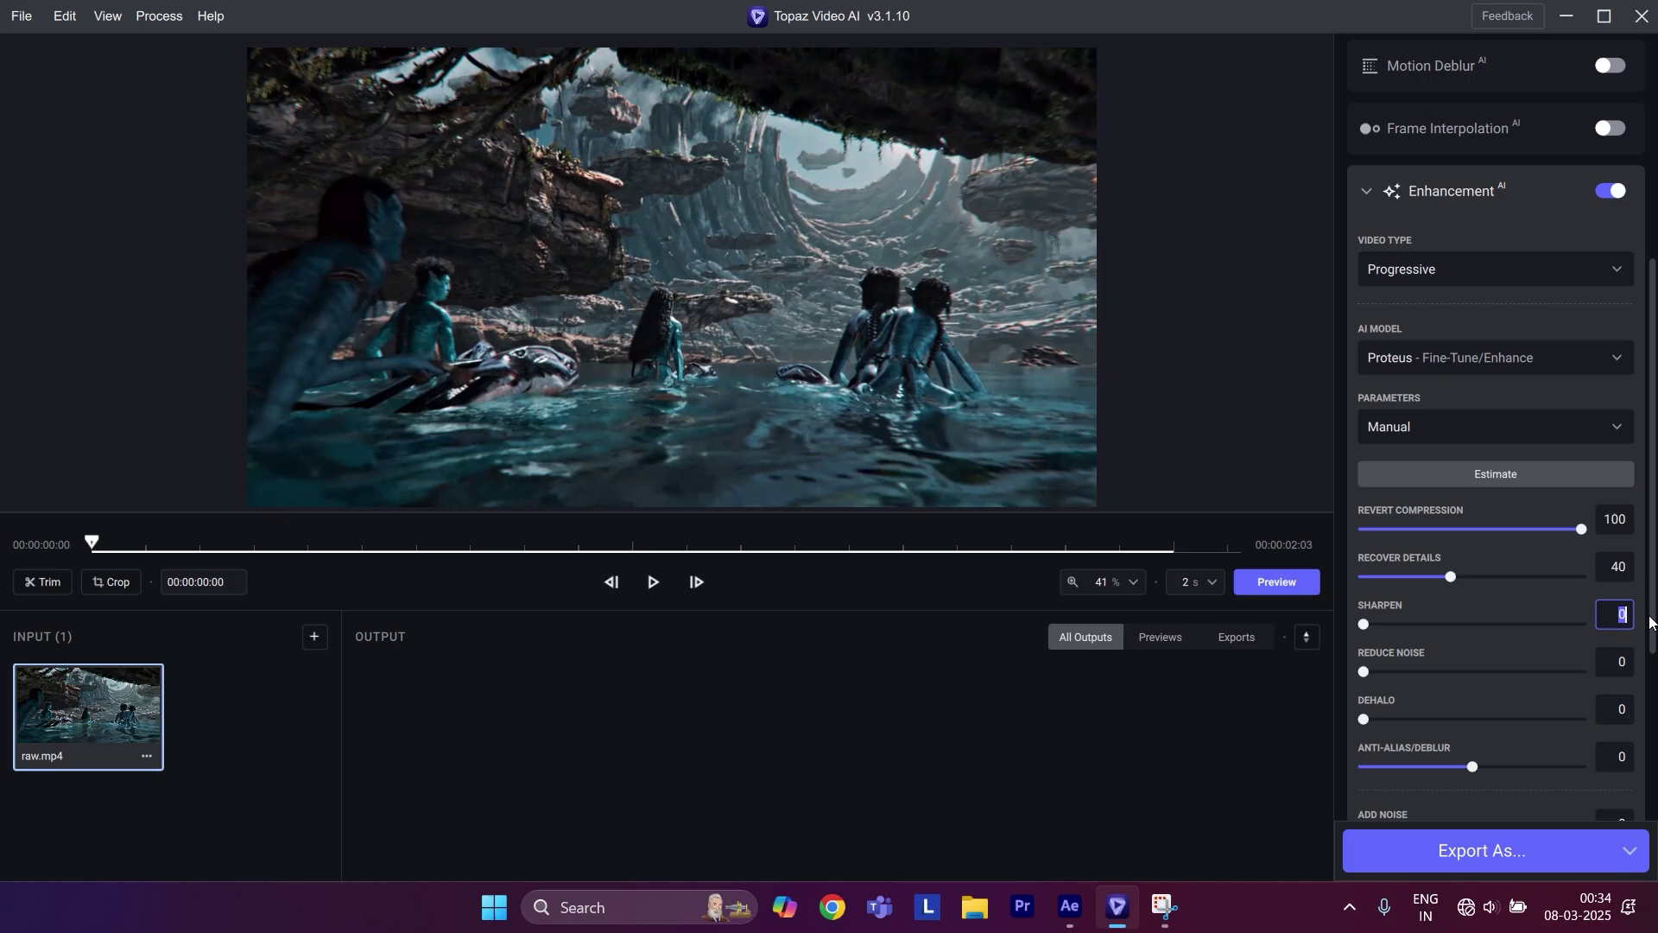
{"action": "type", "text": "70"}
{"action": "key", "text": "Tab"}
{"action": "type", "text": "45"}
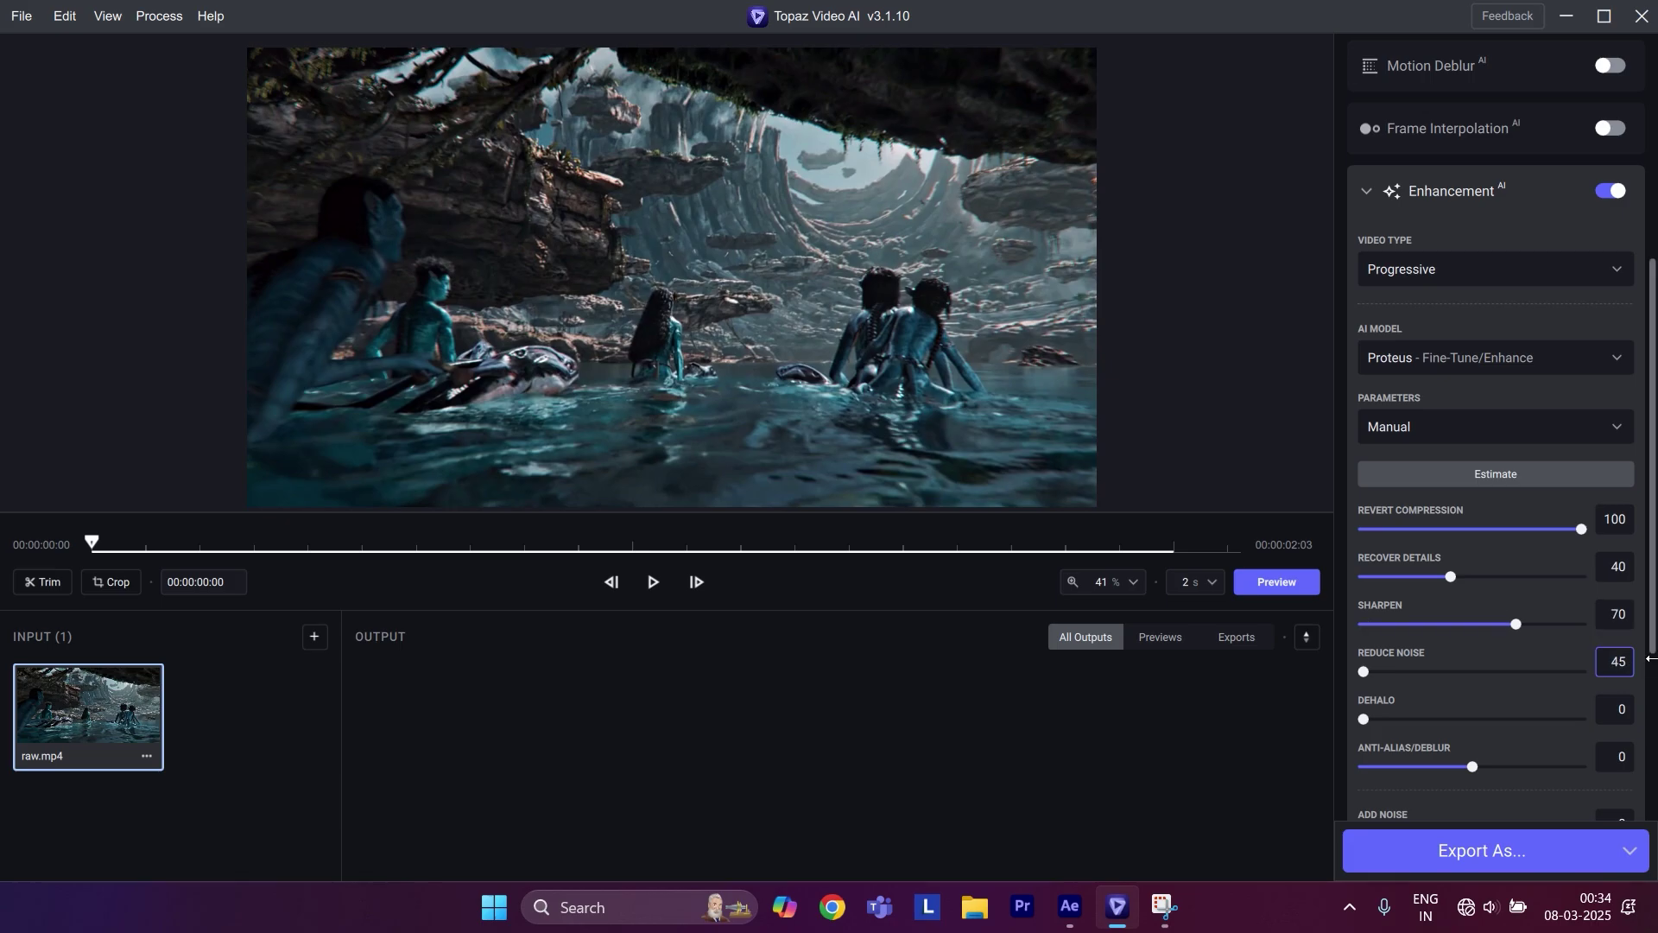
{"action": "key", "text": "Tab"}
{"action": "type", "text": "5"}
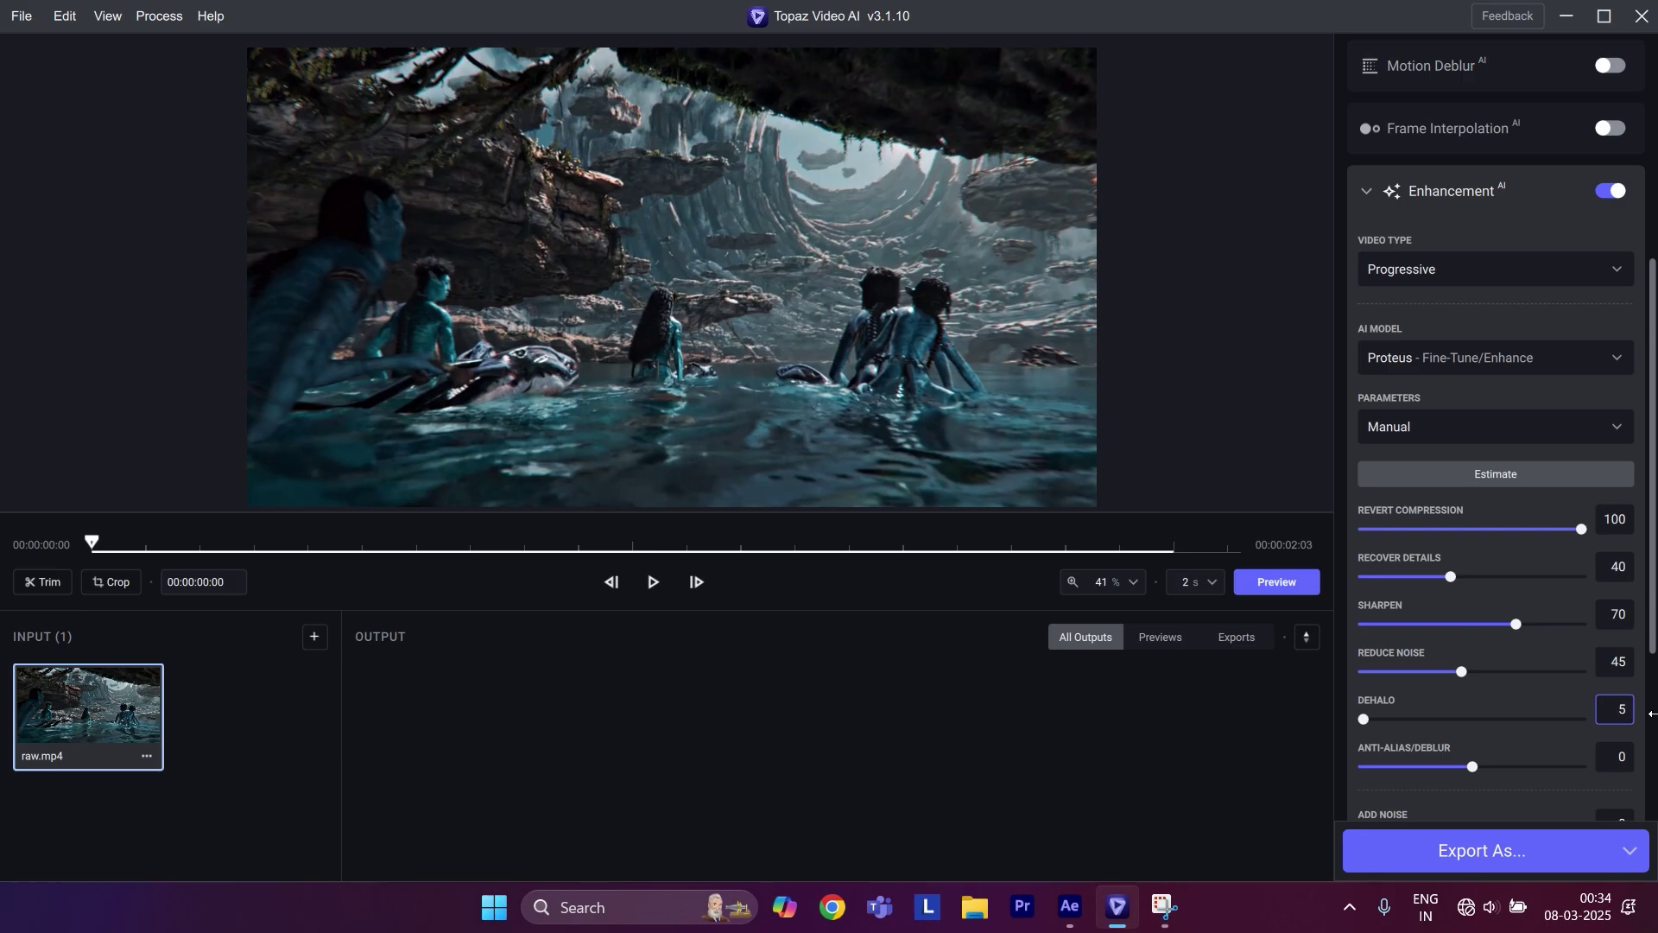
{"action": "key", "text": "Tab"}
{"action": "type", "text": "100"}
{"action": "left_click", "coordinate": [1540, 844]}
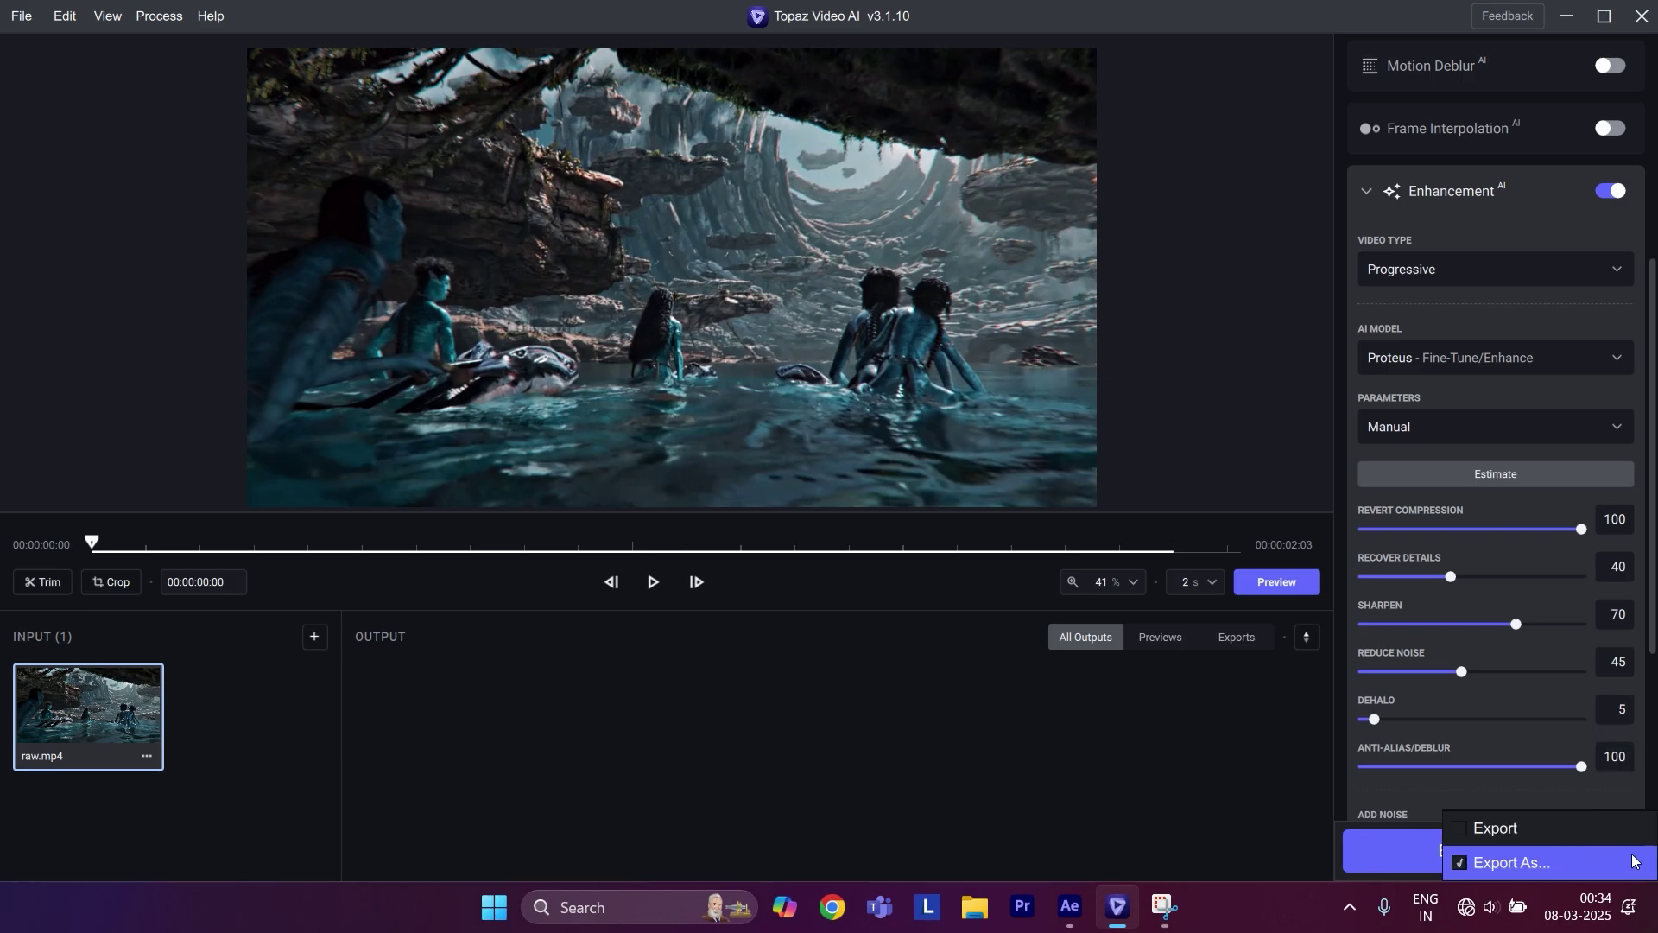
{"action": "left_click", "coordinate": [1539, 830]}
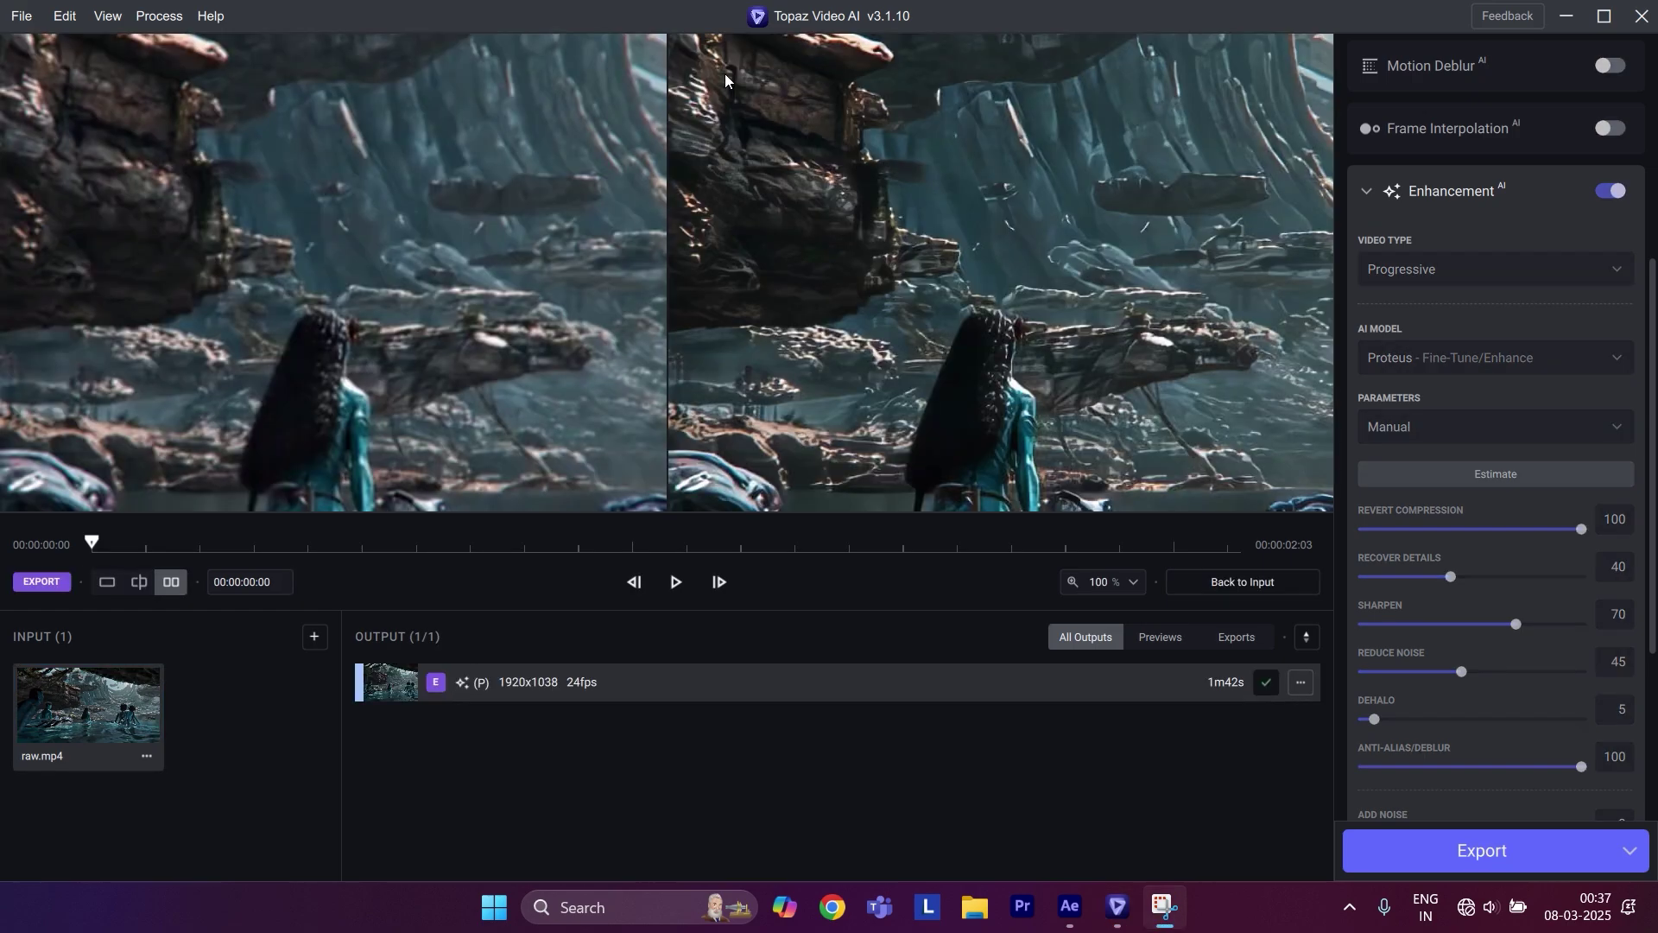